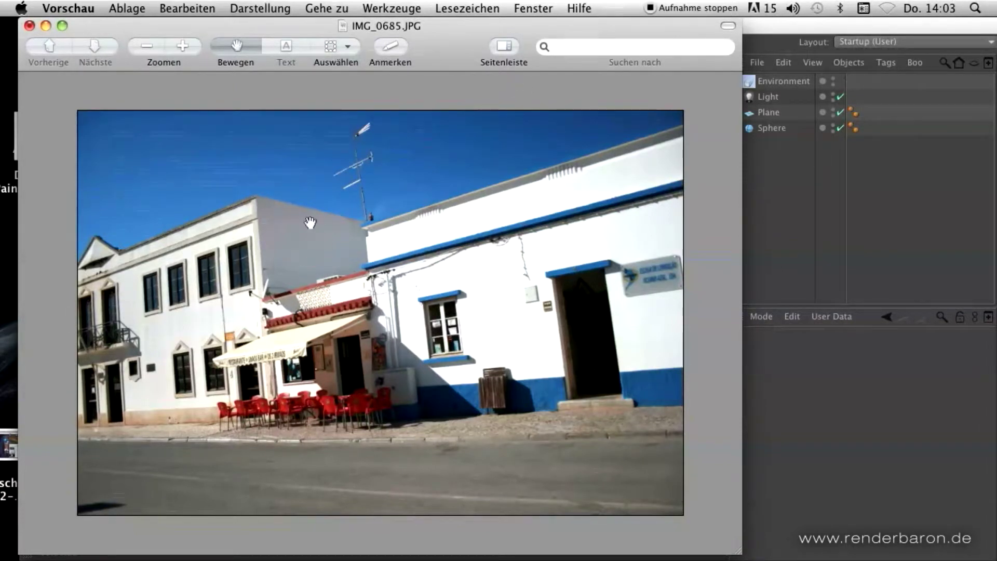
- In Preview, zoom in on the photo's sunlit white wall and pan toward its shadows
left_click(189, 44)
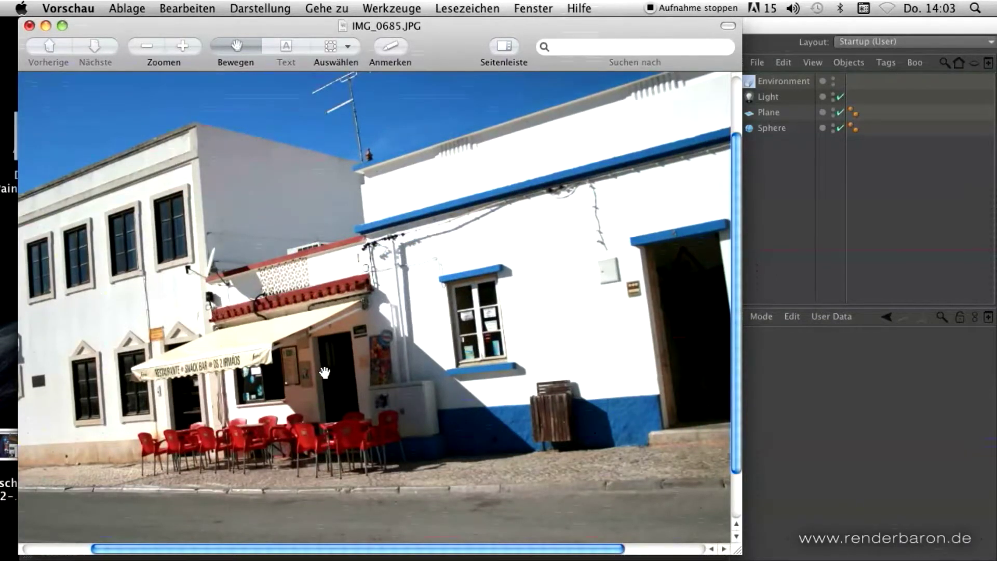
left_click_drag(324, 372, 300, 329)
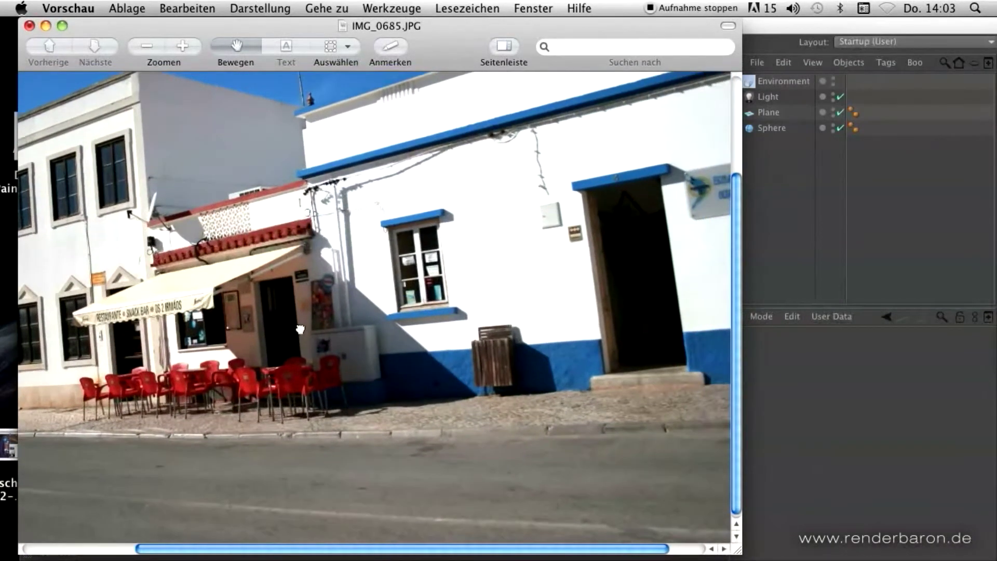
left_click(186, 43)
left_click(185, 48)
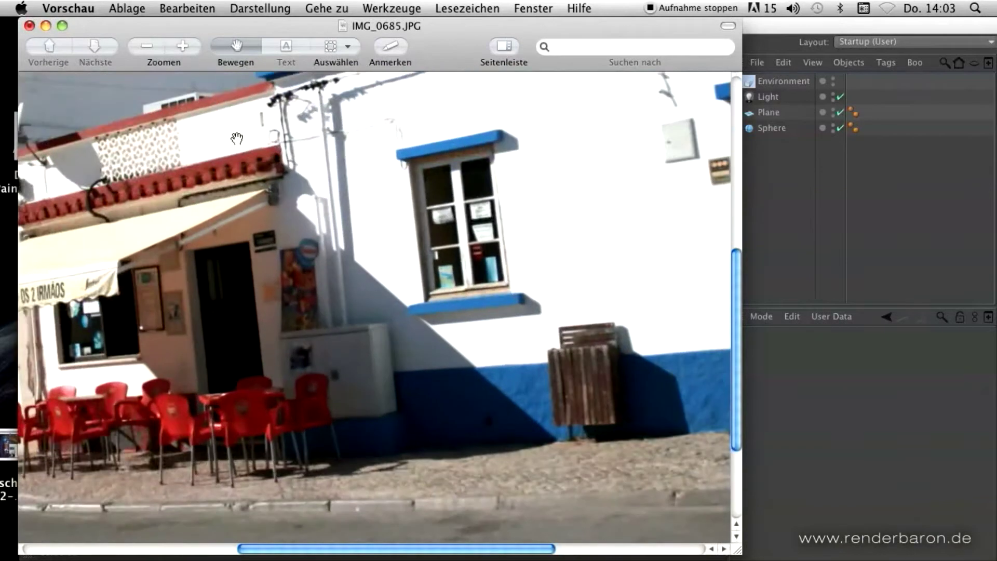
left_click_drag(322, 341, 260, 294)
left_click(185, 45)
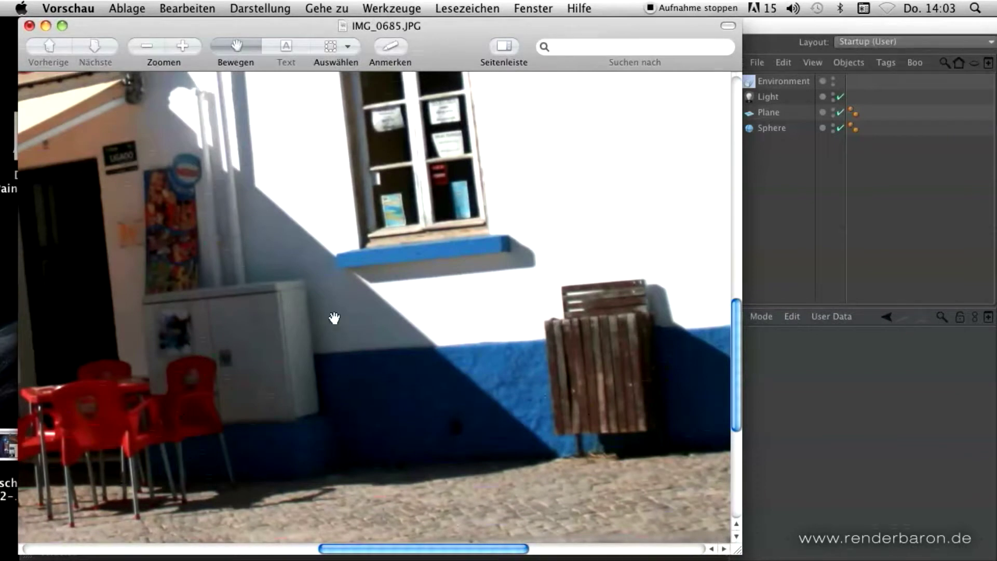
- Pan across the cast shadows, then move Preview aside to bring the Cinema 4D scene forward
left_click_drag(266, 238, 273, 403)
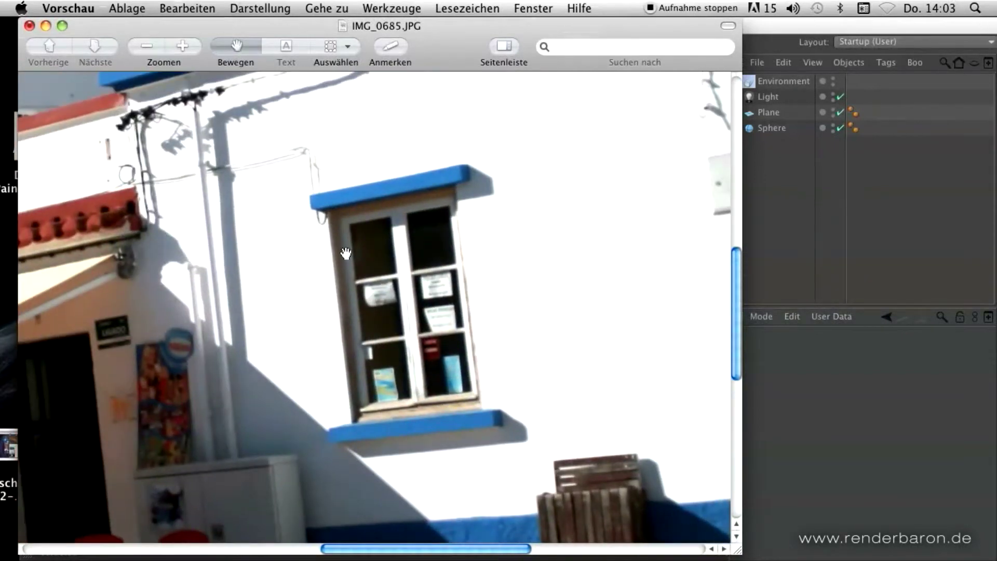
left_click_drag(278, 347, 335, 249)
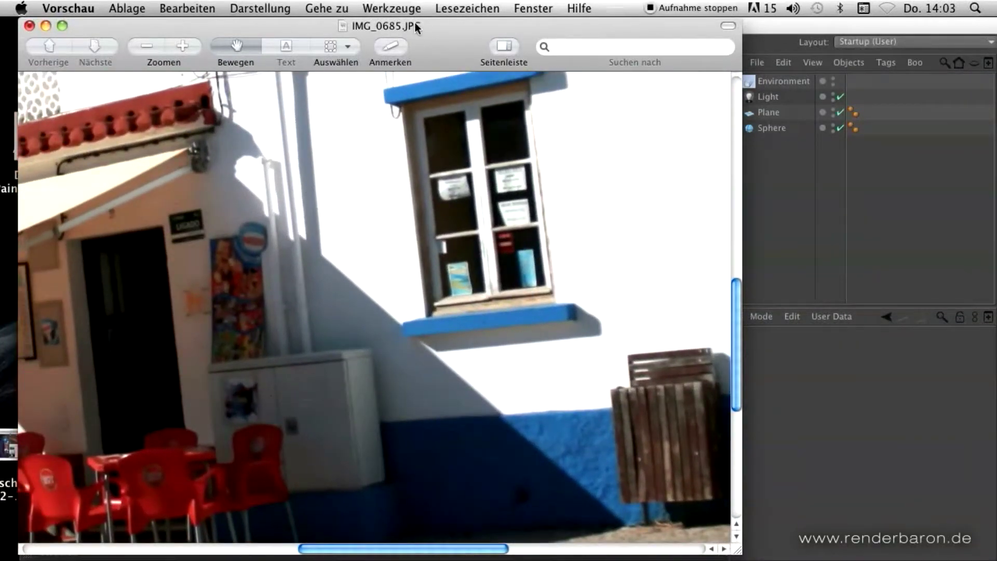
left_click_drag(417, 29, 477, 554)
left_click_drag(535, 33, 521, 33)
- Keep Environment Strength at 40 %, render the view, create material Mat.1, and render again
left_click(753, 98)
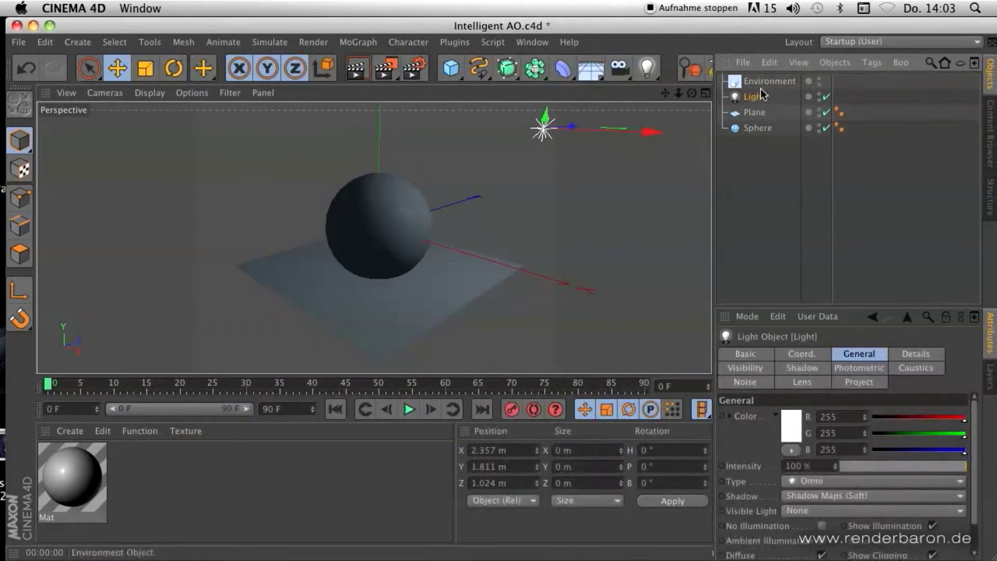
left_click(763, 81)
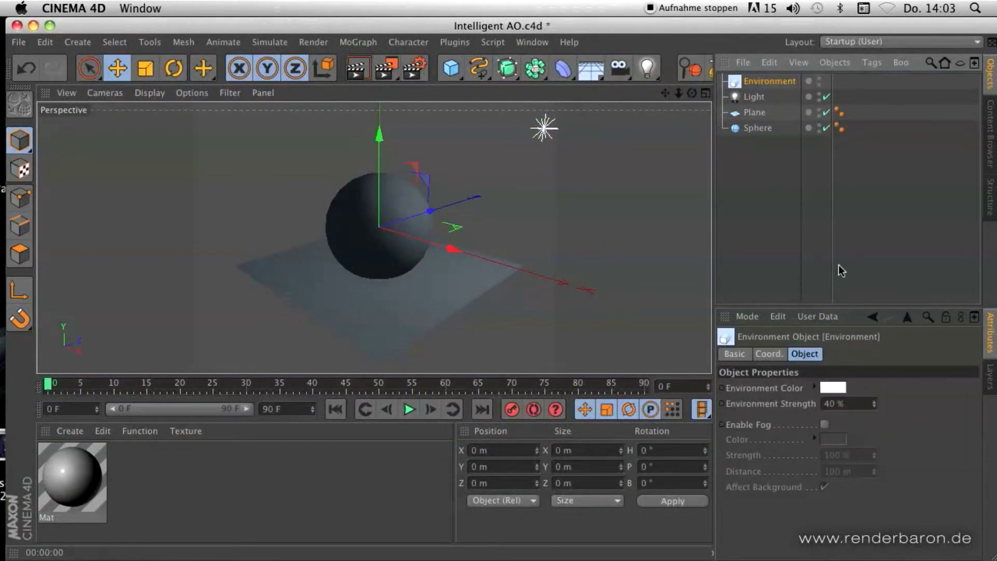
left_click(855, 406)
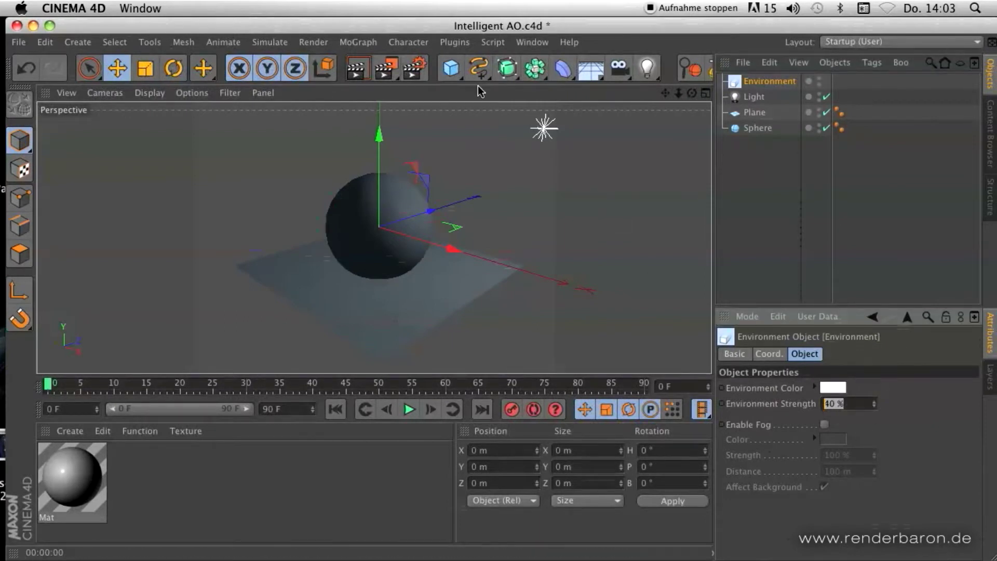
key("Return")
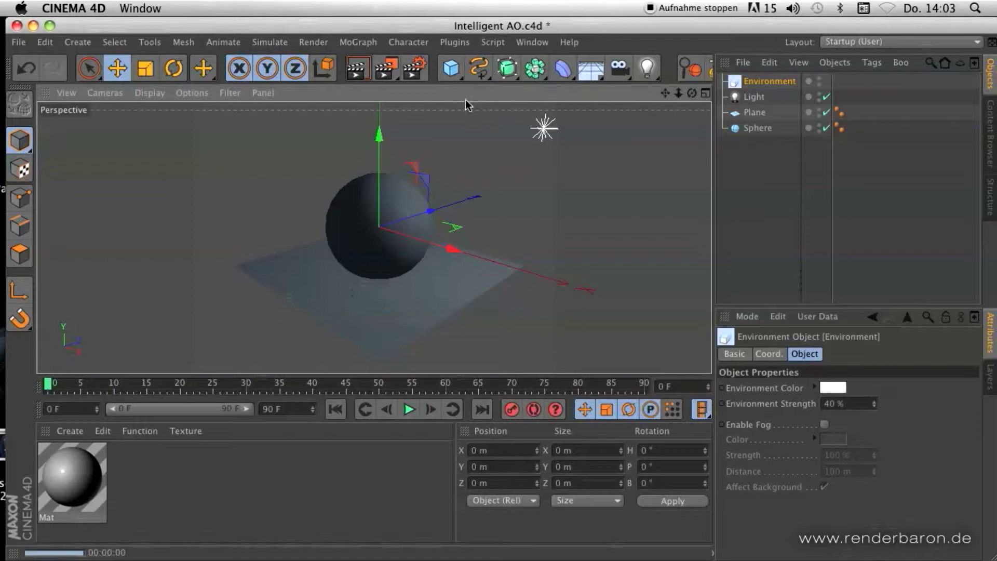
key("super+r")
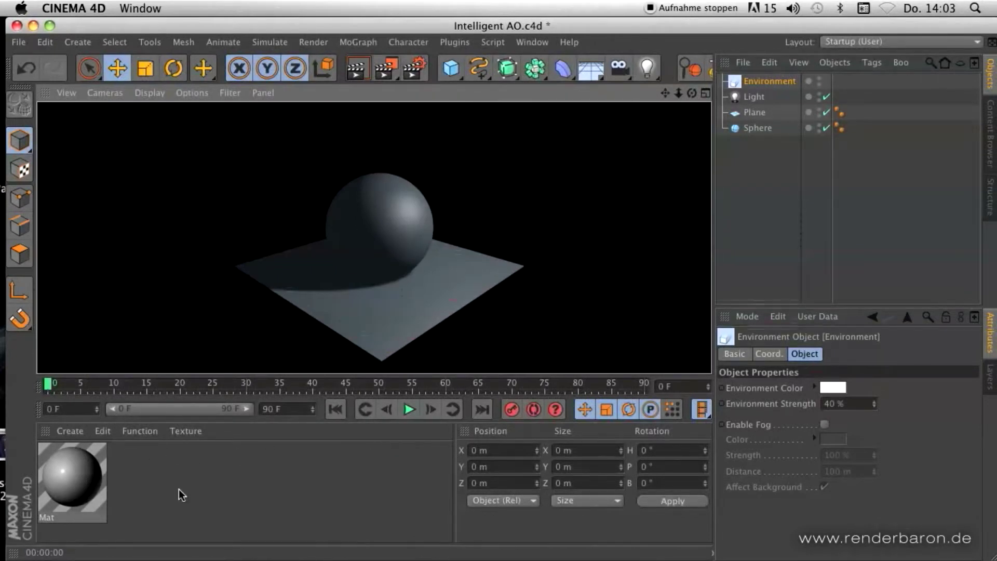
double_click(154, 482)
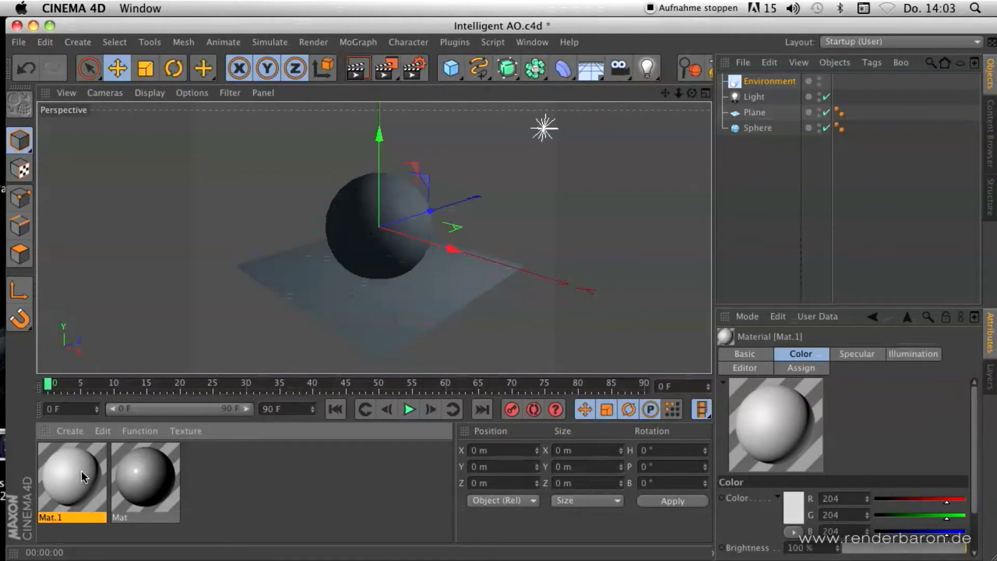
key("ctrl+r")
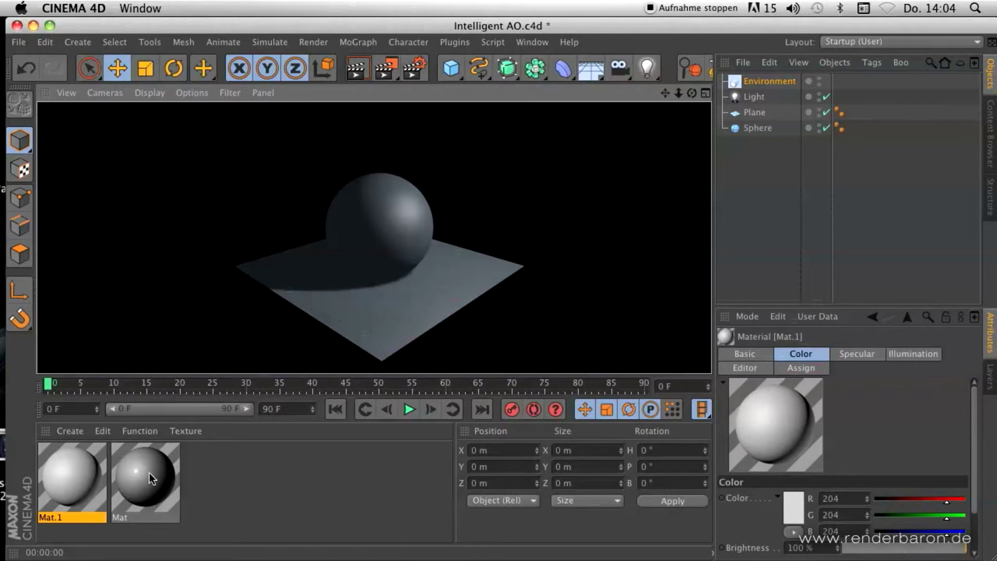
- Open the Mat material's Color channel and move the Material Editor beside the sphere
double_click(148, 473)
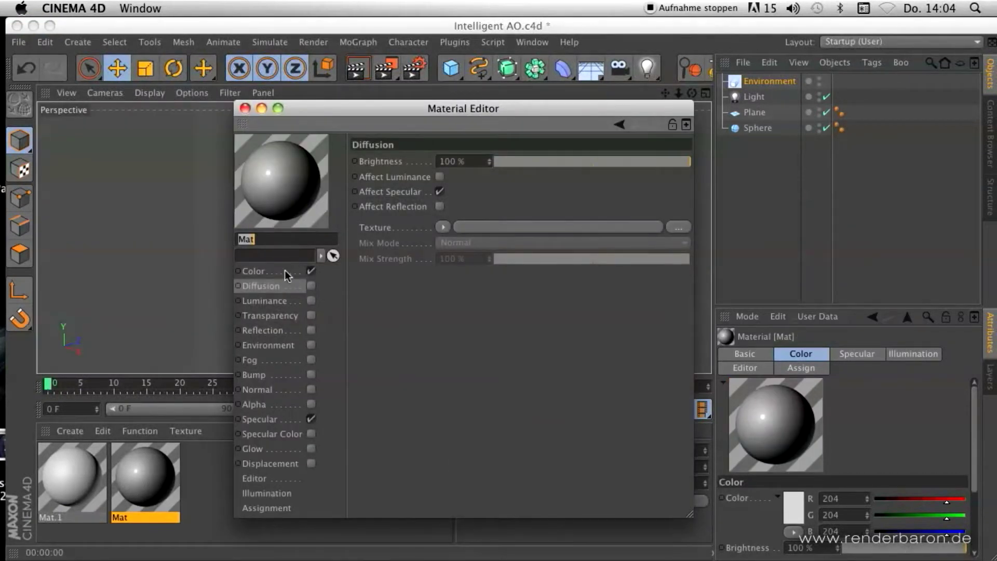
left_click(287, 274)
left_click_drag(461, 119, 718, 111)
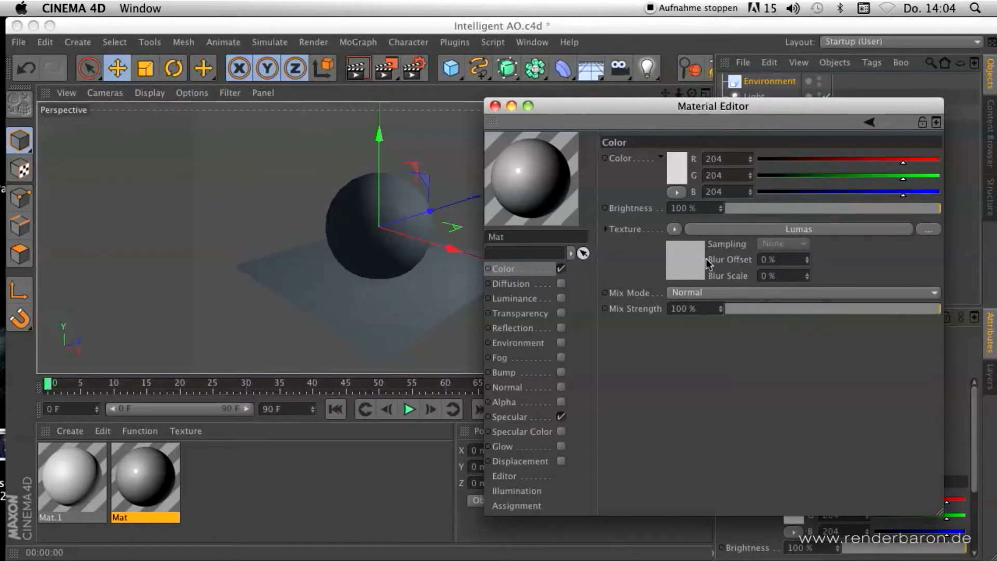
- Toggle the Lumas shader off and on to compare the material previews
left_click(687, 257)
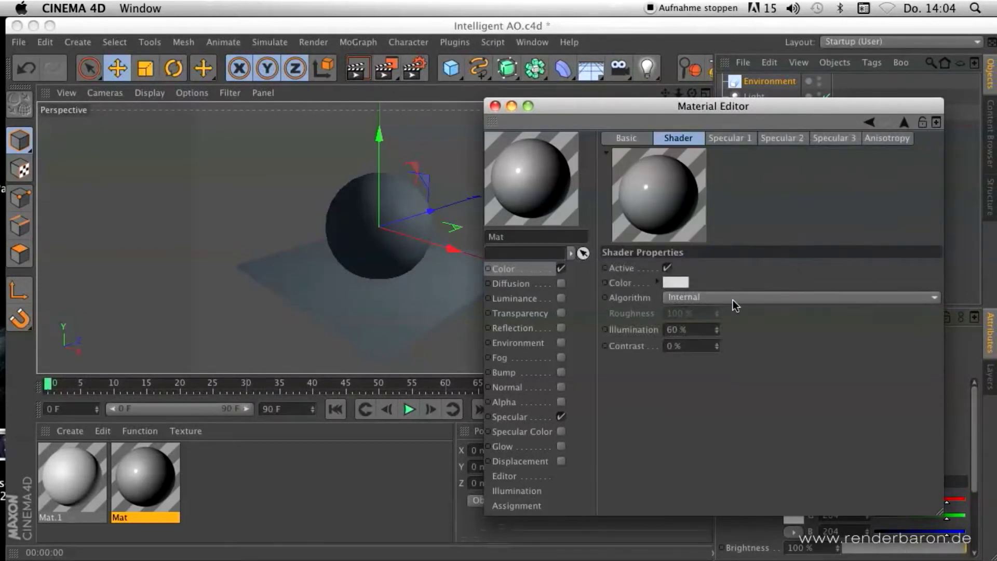
left_click(667, 269)
left_click(668, 269)
left_click(668, 269)
left_click(667, 269)
left_click(668, 269)
- Toggle the Color channel, then the Lumas shader, off and on to compare the previews
left_click(539, 274)
left_click(561, 269)
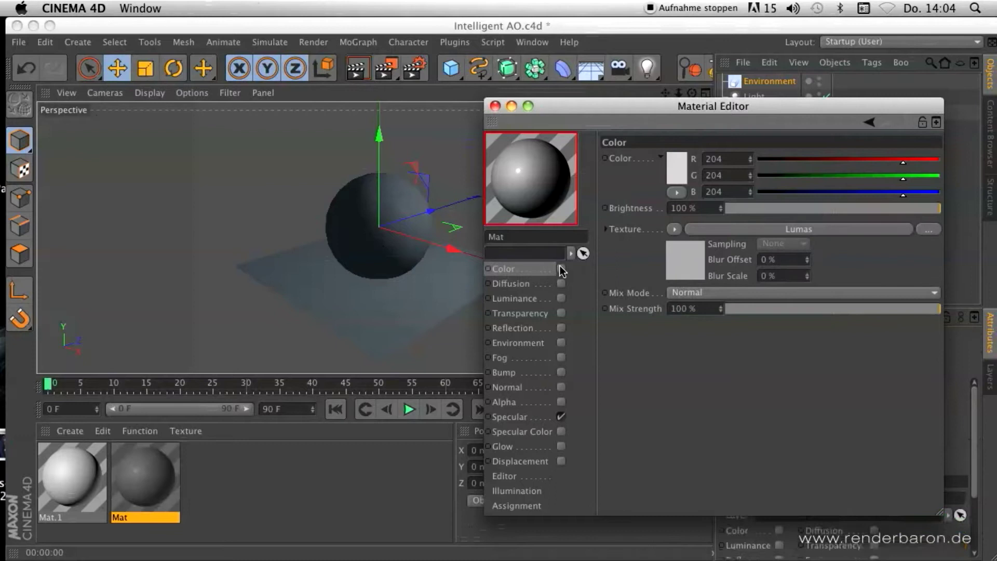
left_click(561, 269)
left_click(561, 268)
left_click(561, 268)
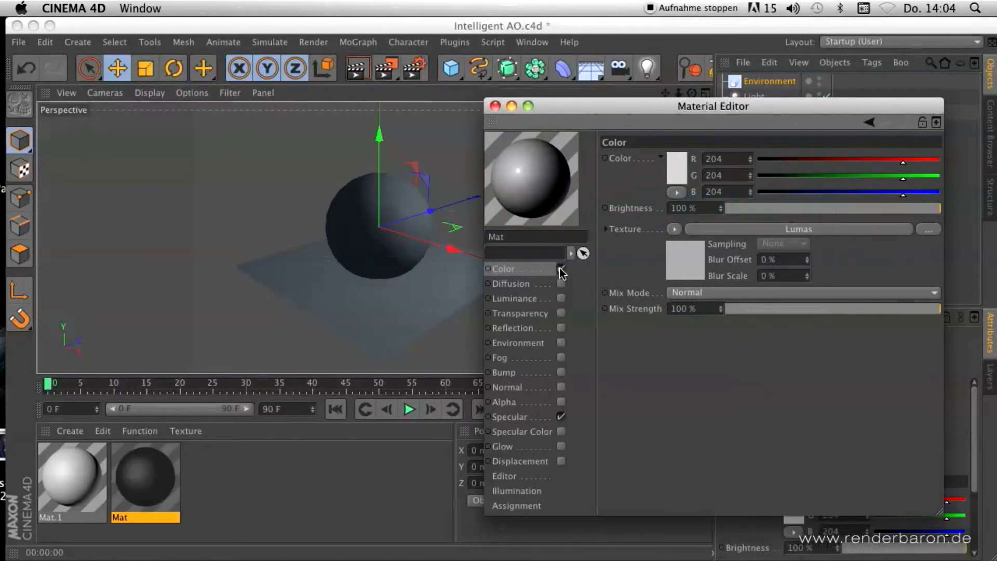
left_click(683, 270)
left_click(668, 269)
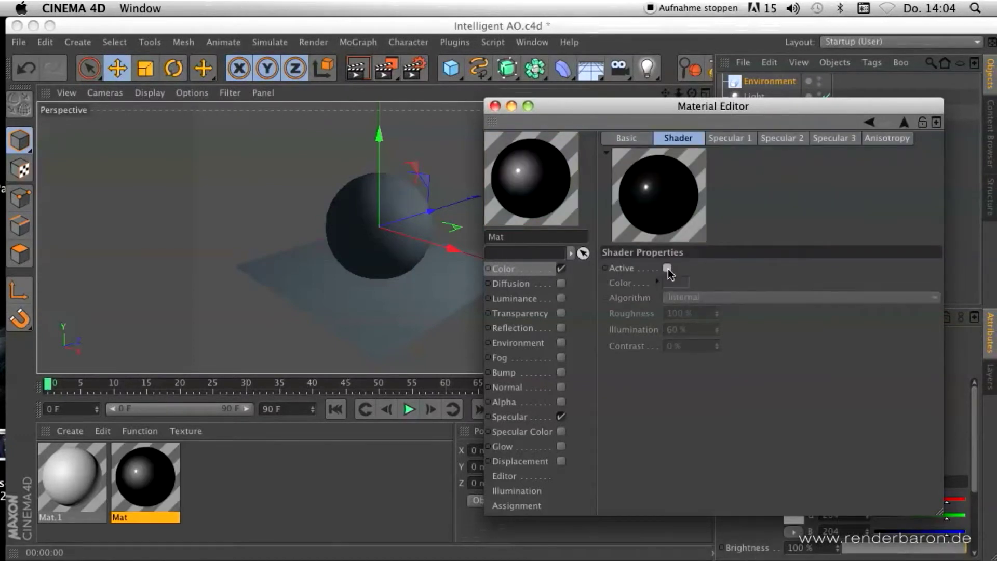
left_click(668, 269)
left_click(669, 268)
left_click(668, 268)
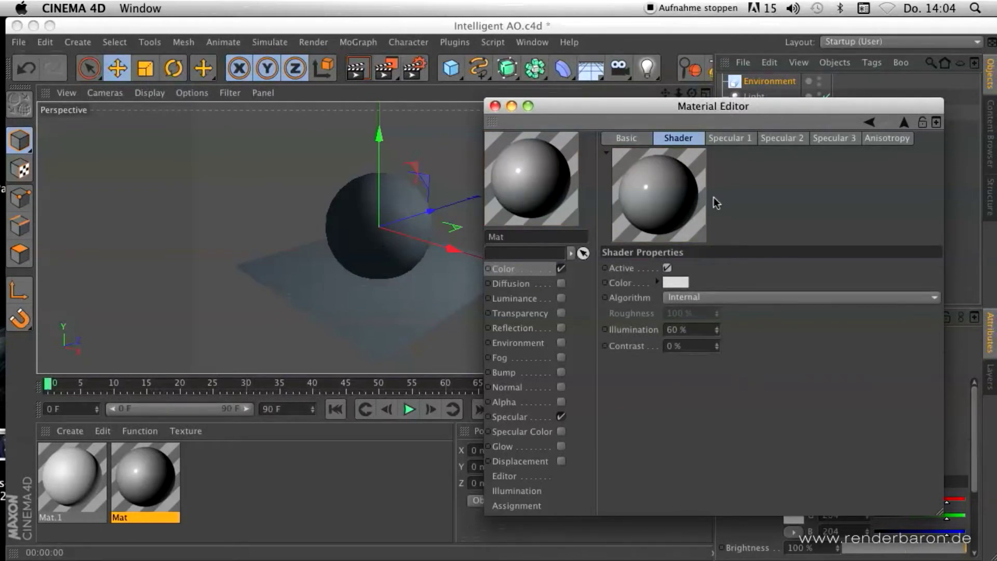
left_click(668, 268)
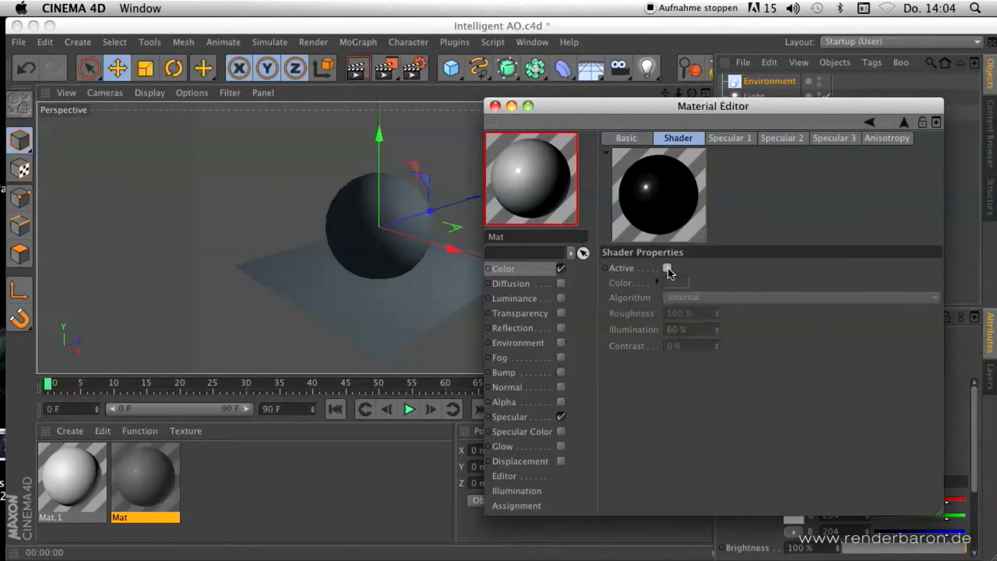
left_click(667, 268)
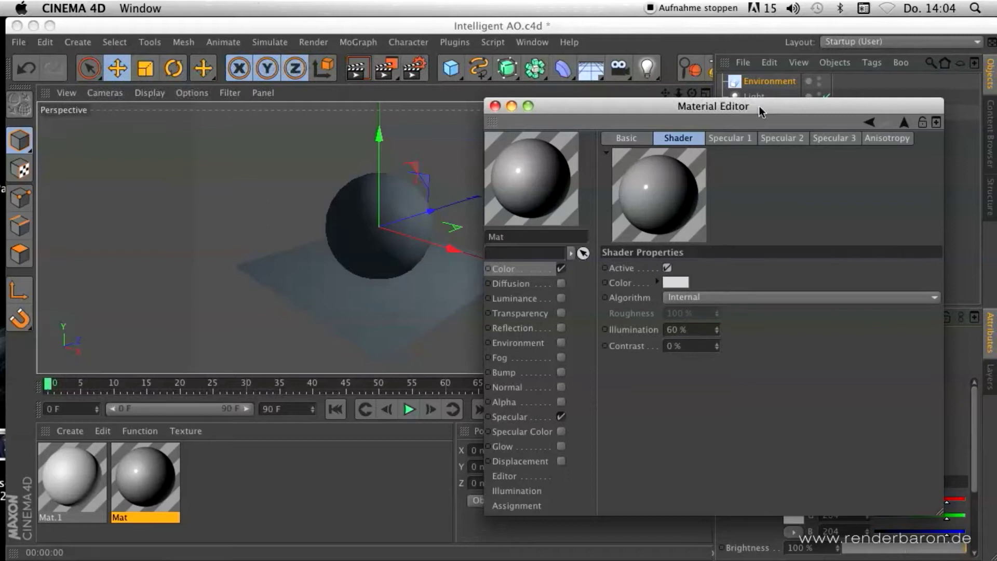
- Reposition the Material Editor so the Objects manager stays uncovered
left_click_drag(759, 105, 742, 110)
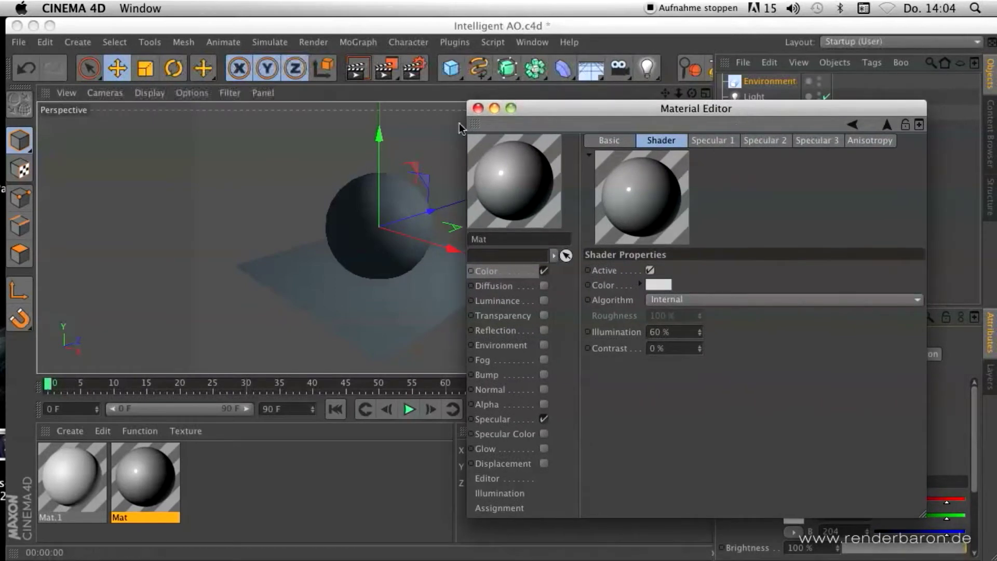
left_click(408, 97)
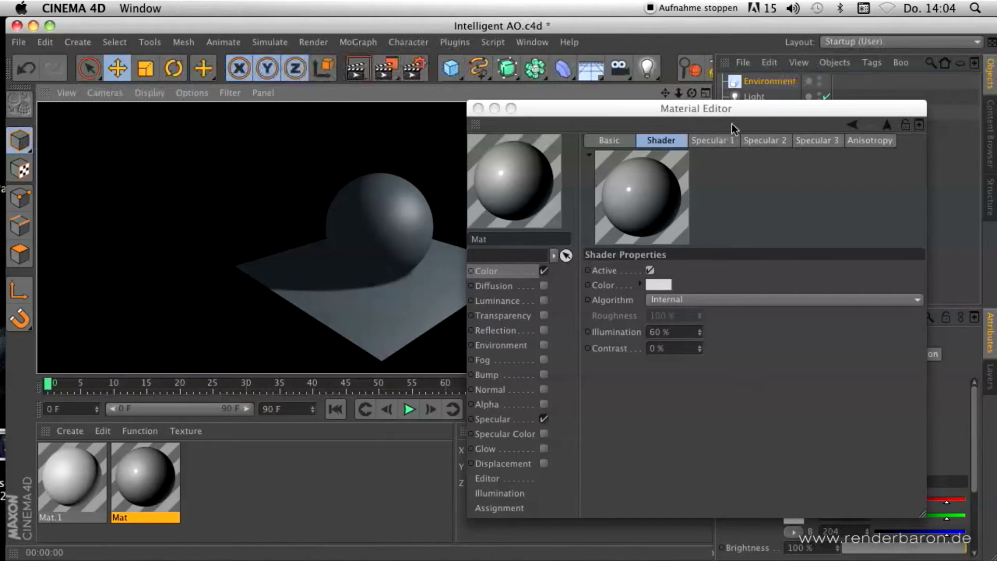
left_click(740, 110)
left_click_drag(740, 109, 720, 143)
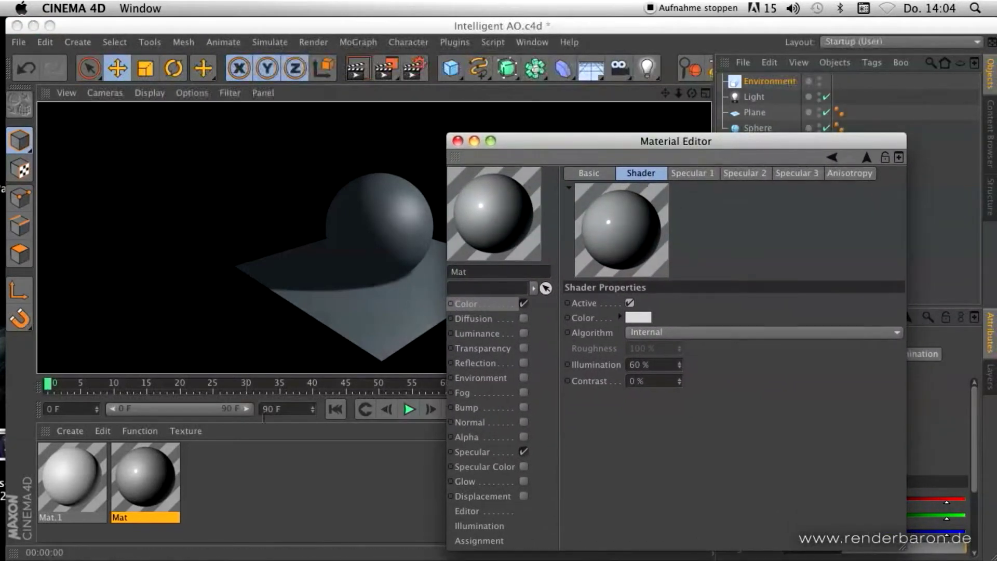
- Enable Mat.1's Diffusion with a Layer texture containing Ambient Occlusion and Lumas layers
left_click(97, 465)
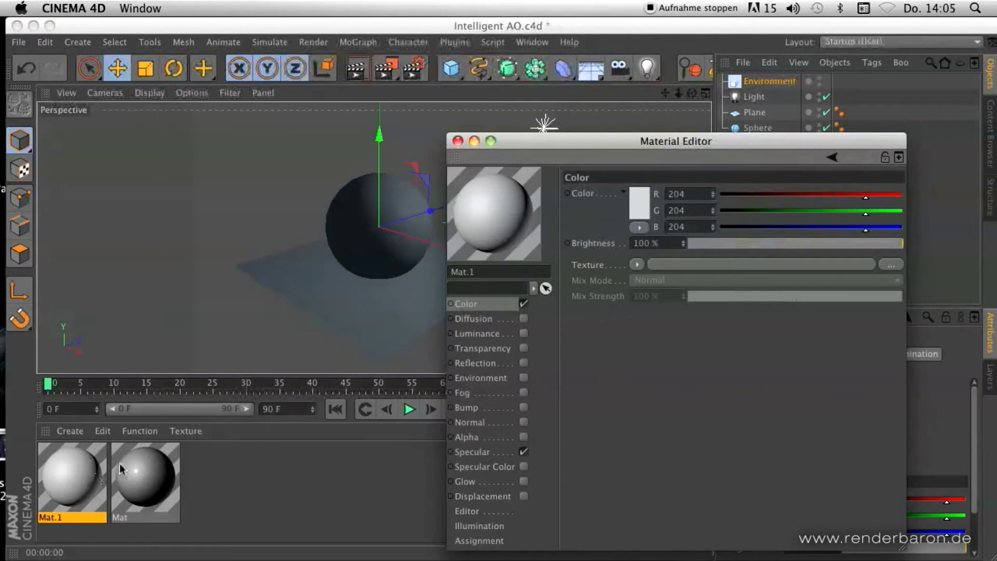
left_click(523, 318)
left_click(637, 260)
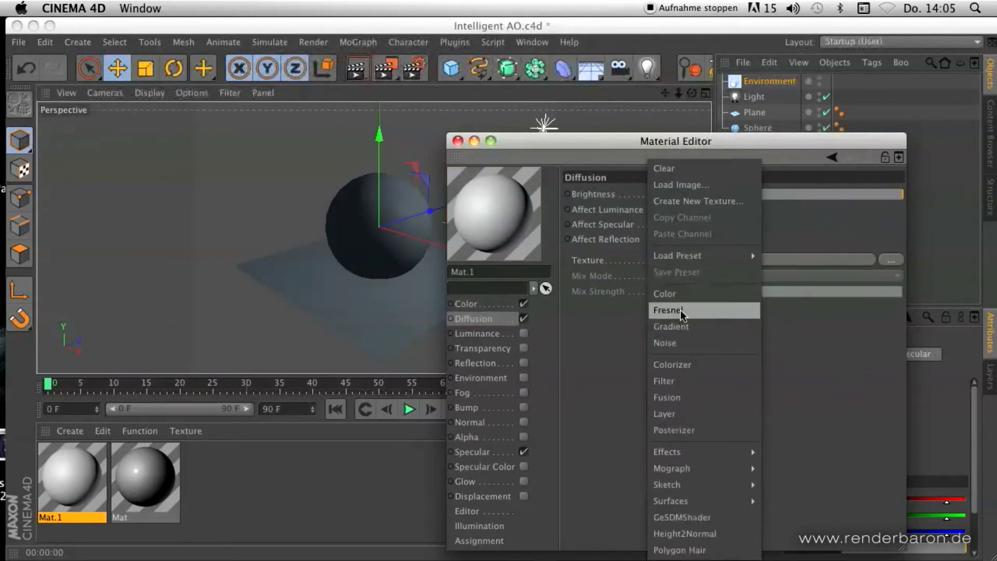
left_click(682, 402)
left_click(665, 294)
left_click(646, 318)
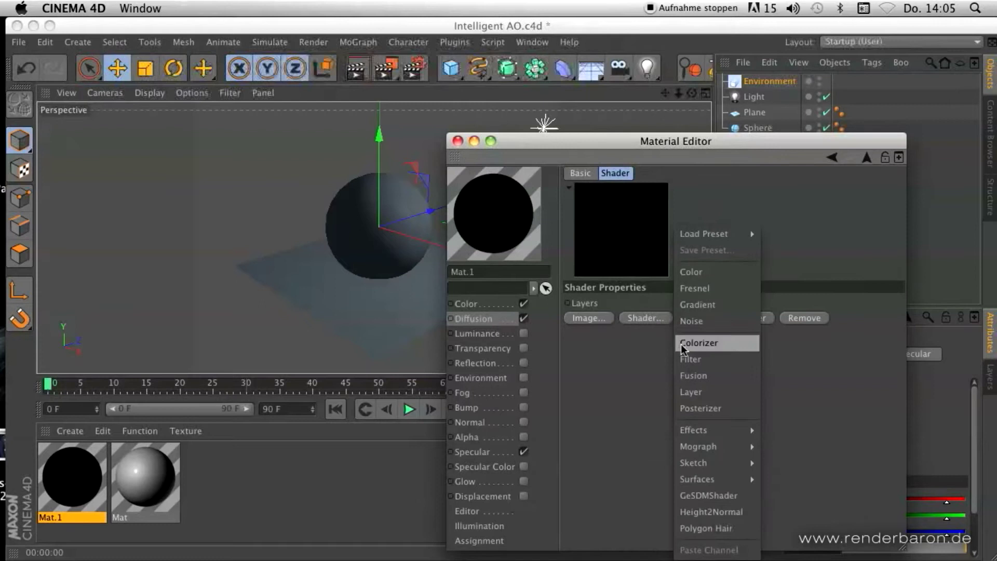
mouse_move(694, 431)
left_click(821, 231)
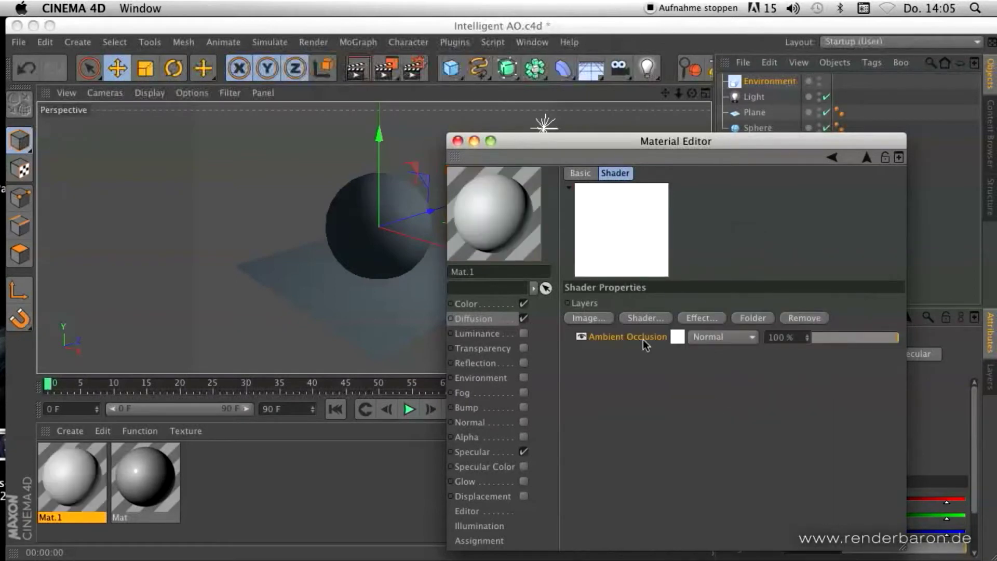
left_click(651, 317)
mouse_move(715, 431)
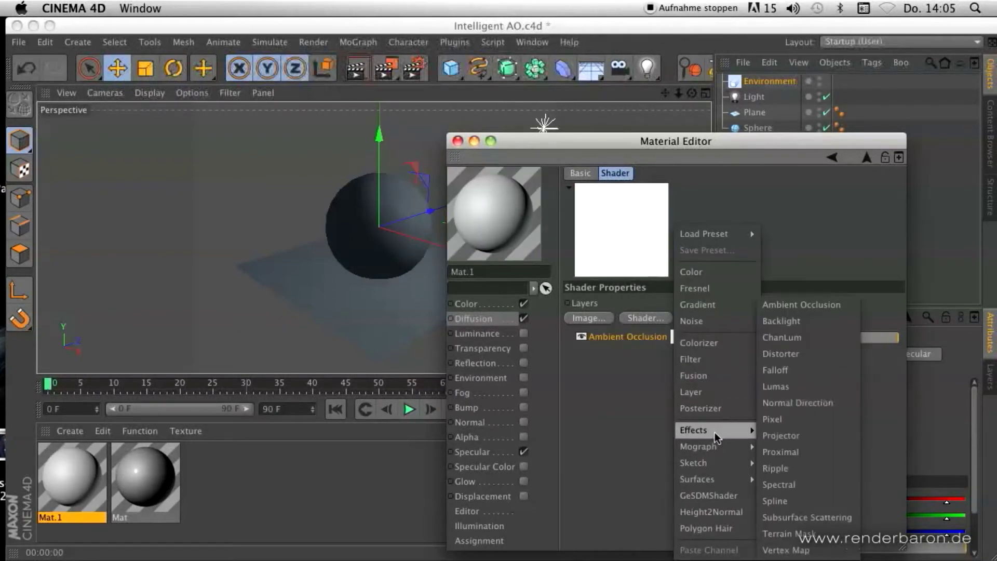
left_click(784, 389)
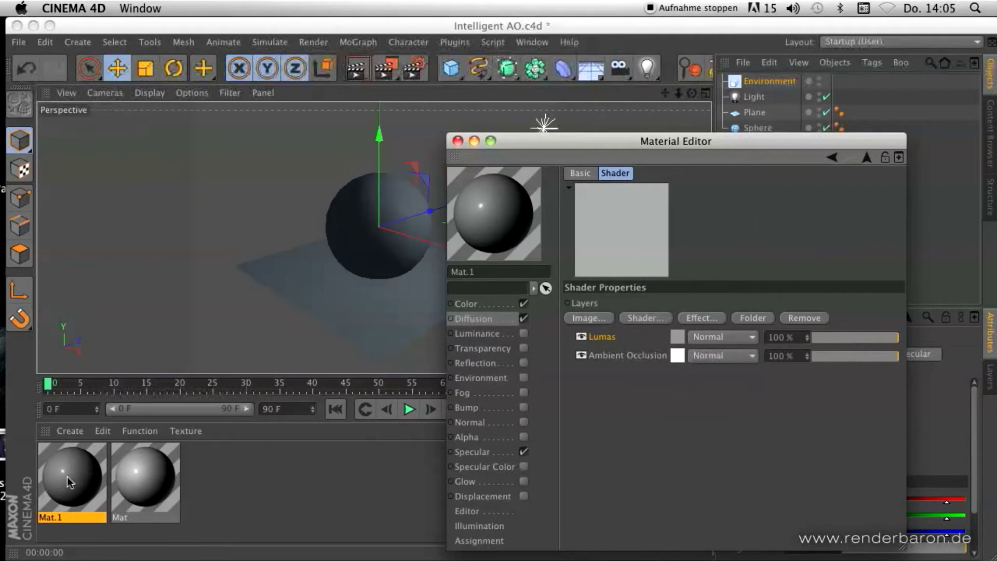
- Apply Mat.1 to the Plane and Sphere, and move Lumas below Ambient Occlusion
left_click_drag(70, 482, 471, 287)
left_click_drag(769, 113, 771, 112)
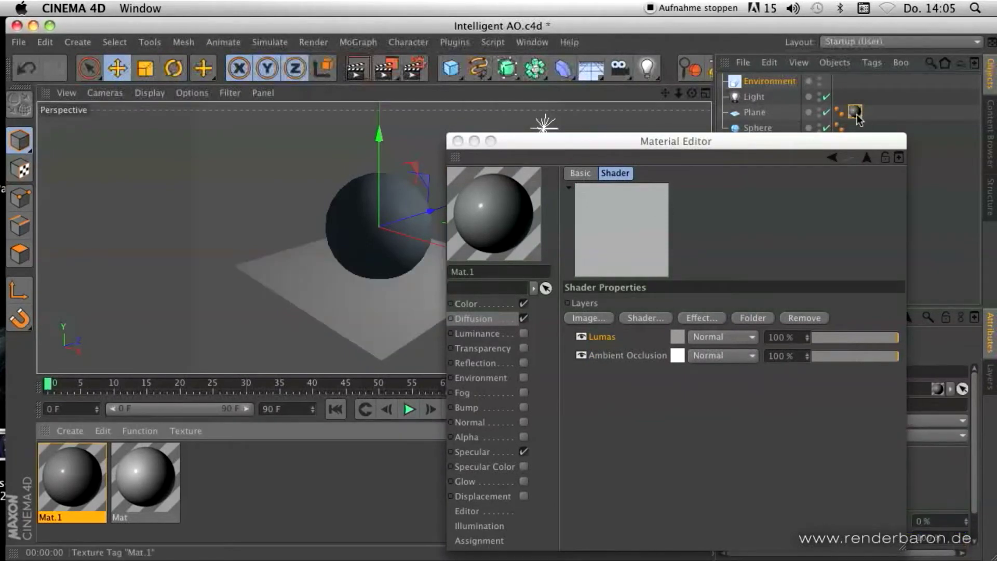
left_click_drag(855, 111, 740, 83)
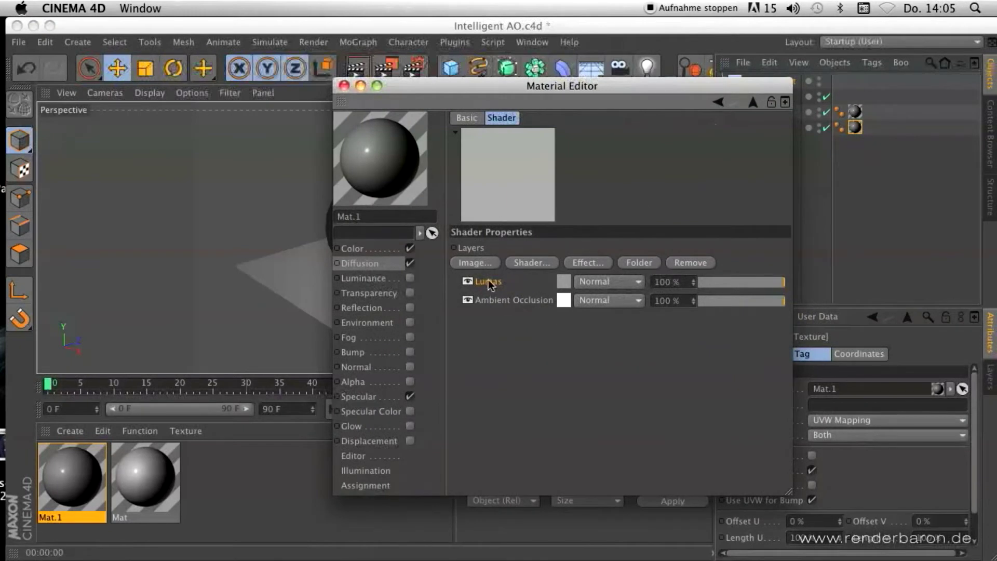
left_click_drag(488, 282, 502, 314)
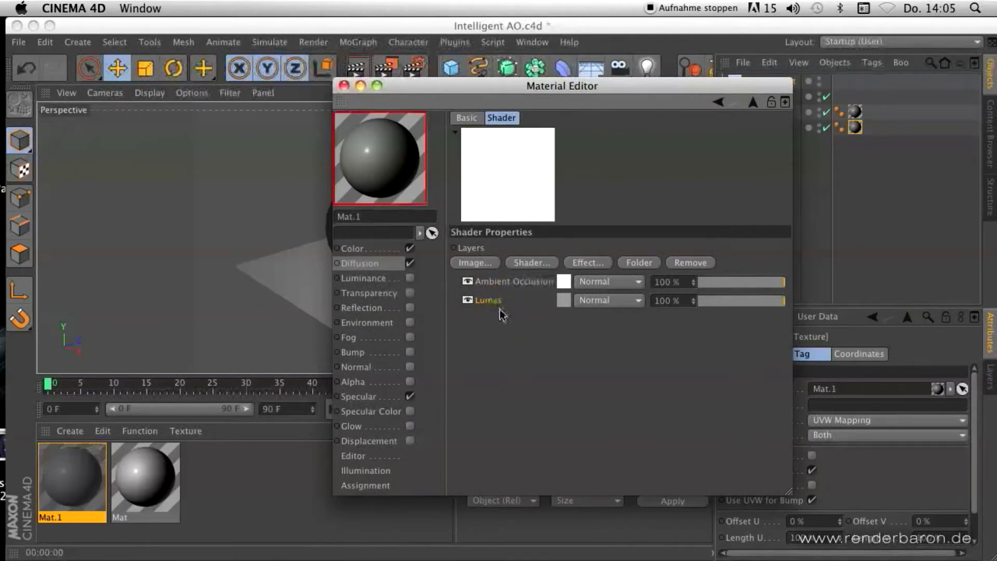
left_click(604, 306)
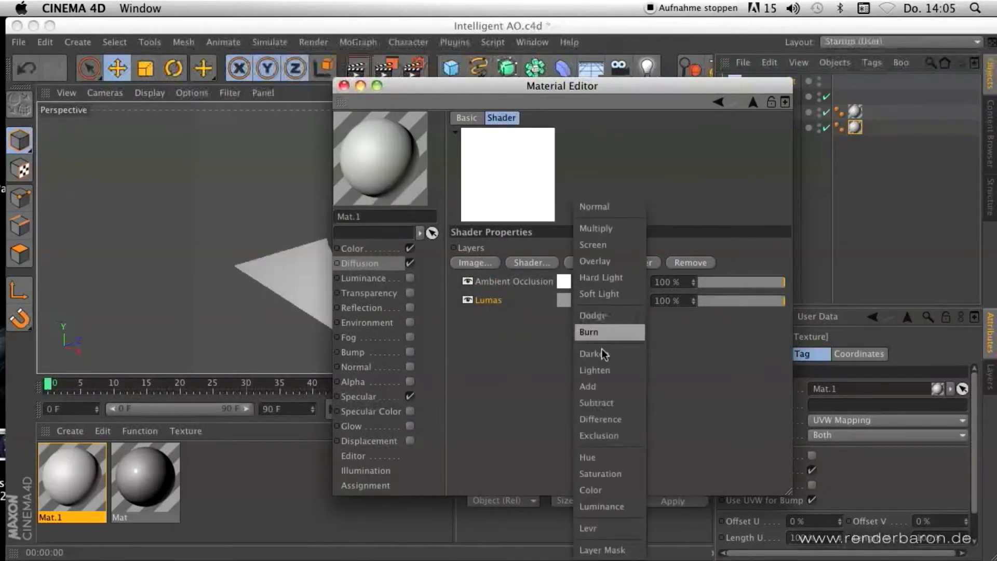
- Set the Lumas layer to Layer Mask and turn off Specular 1, 2 and 3
left_click(603, 550)
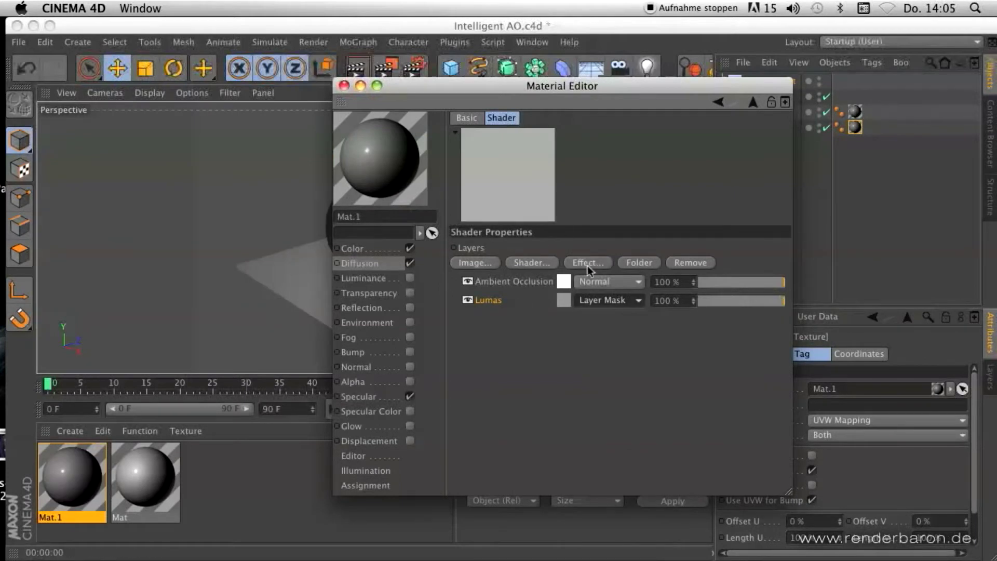
left_click(567, 300)
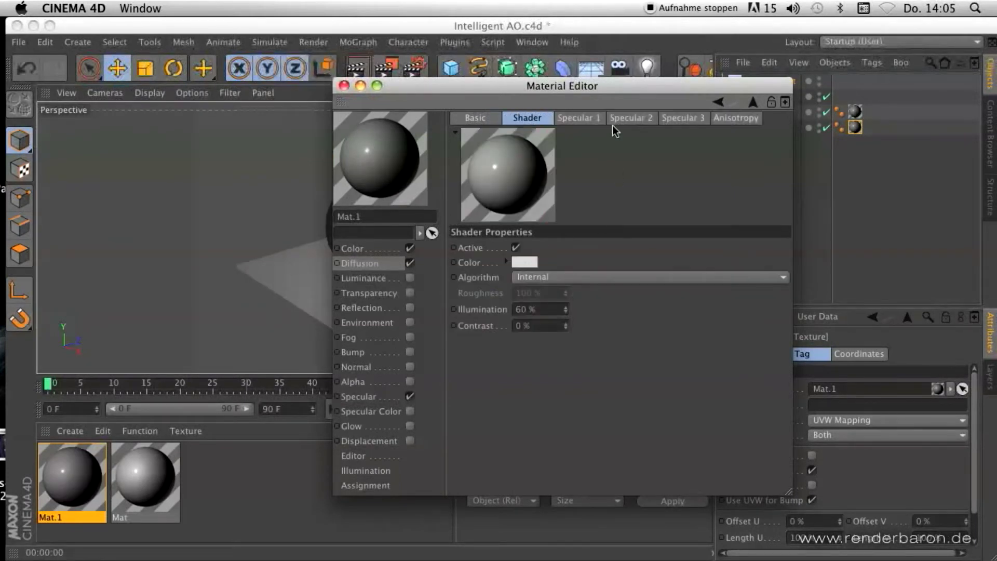
left_click(578, 117)
left_click(502, 247)
left_click(631, 117)
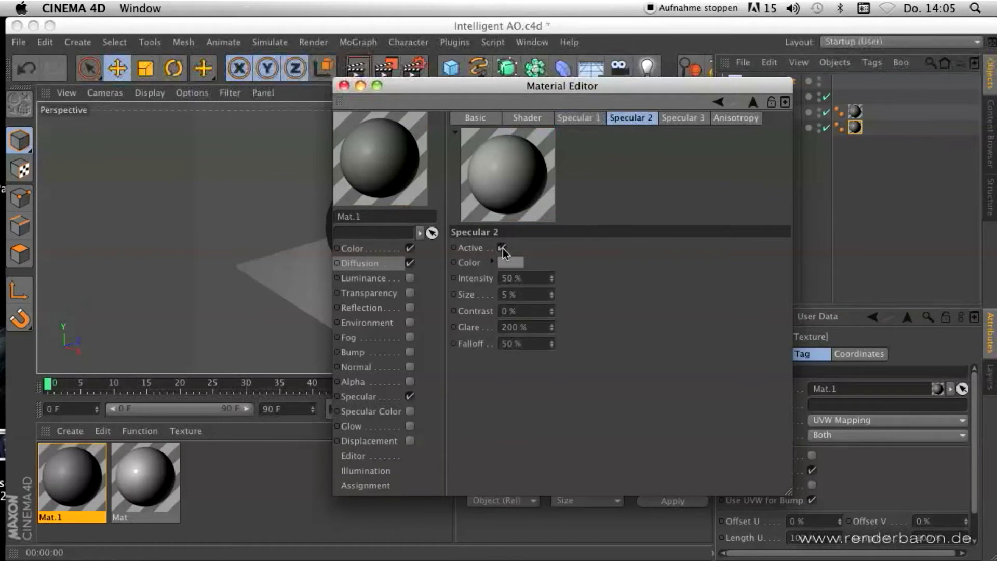
left_click(502, 247)
left_click(676, 117)
left_click(502, 247)
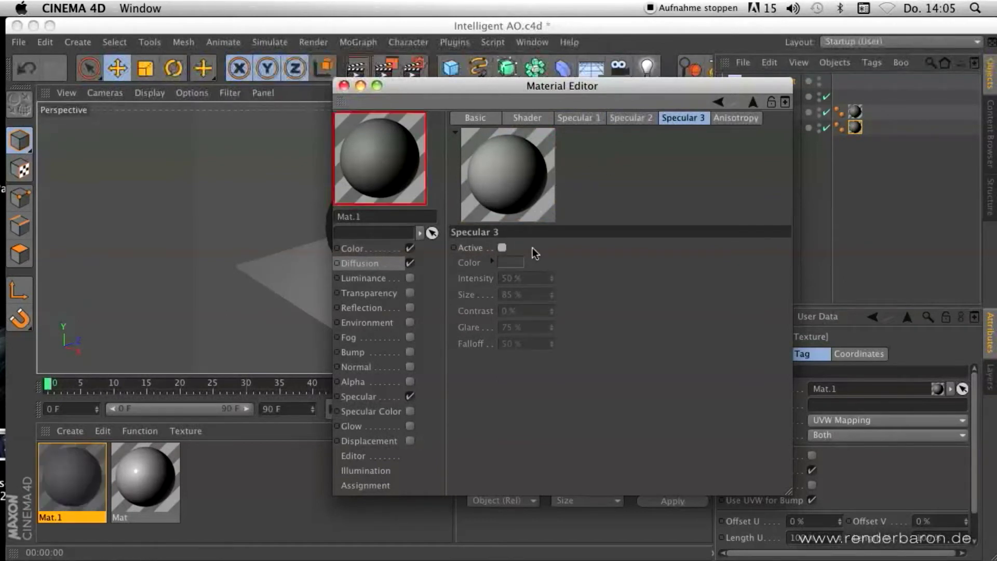
left_click(538, 124)
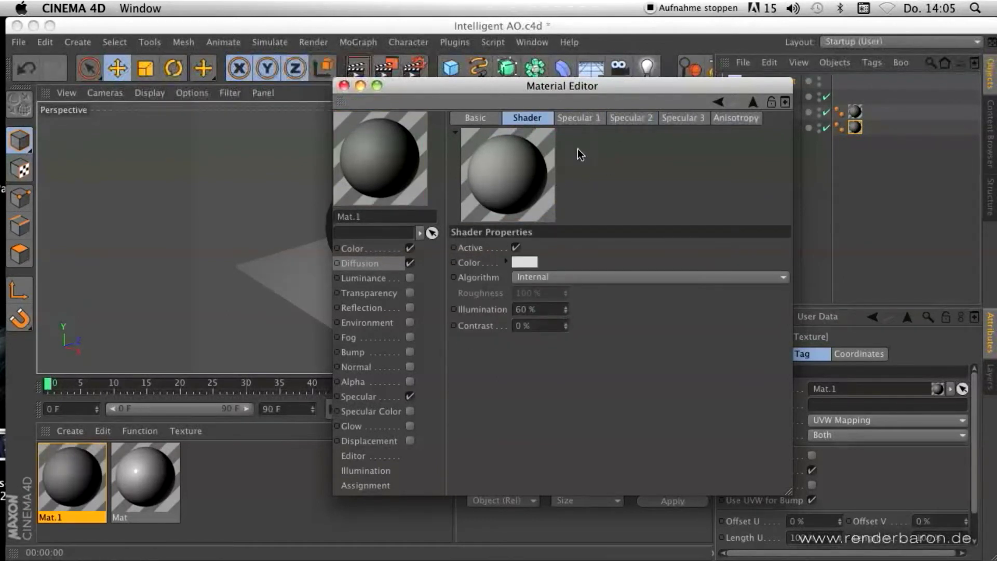
- Give the Lumas shader 100 % Illumination and a pure white colour
left_click_drag(600, 86, 719, 86)
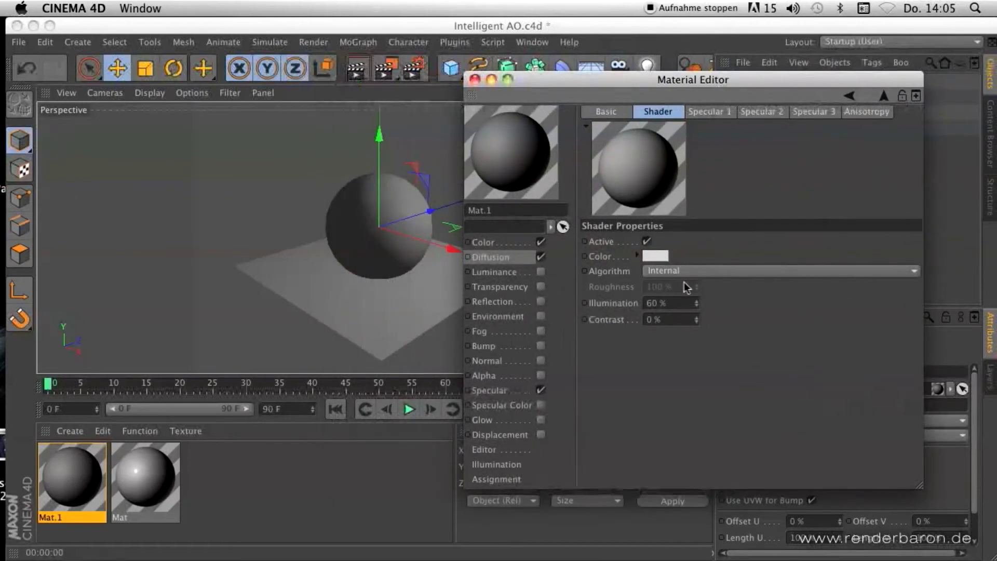
double_click(666, 303)
type("100")
left_click(656, 256)
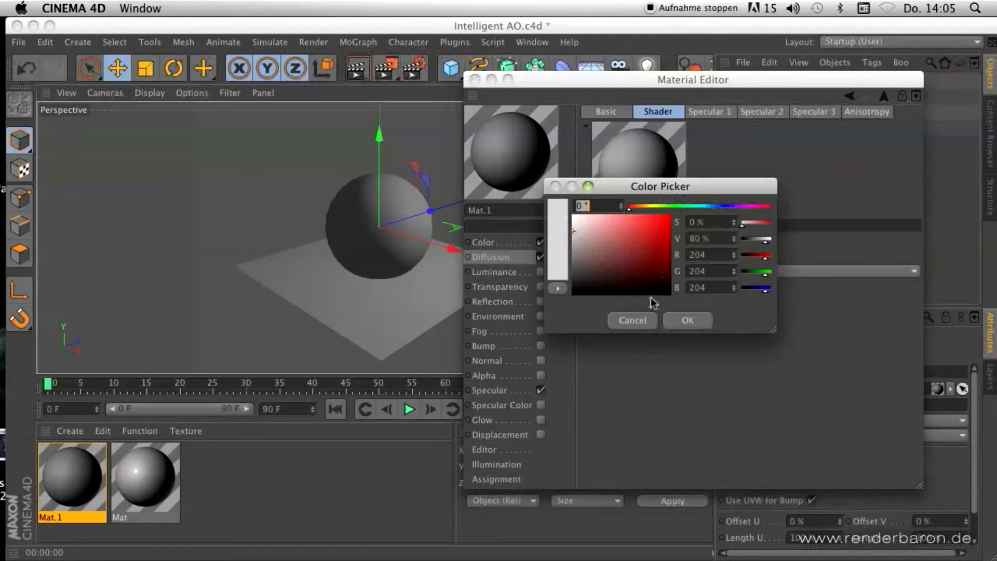
left_click(583, 222)
left_click(691, 318)
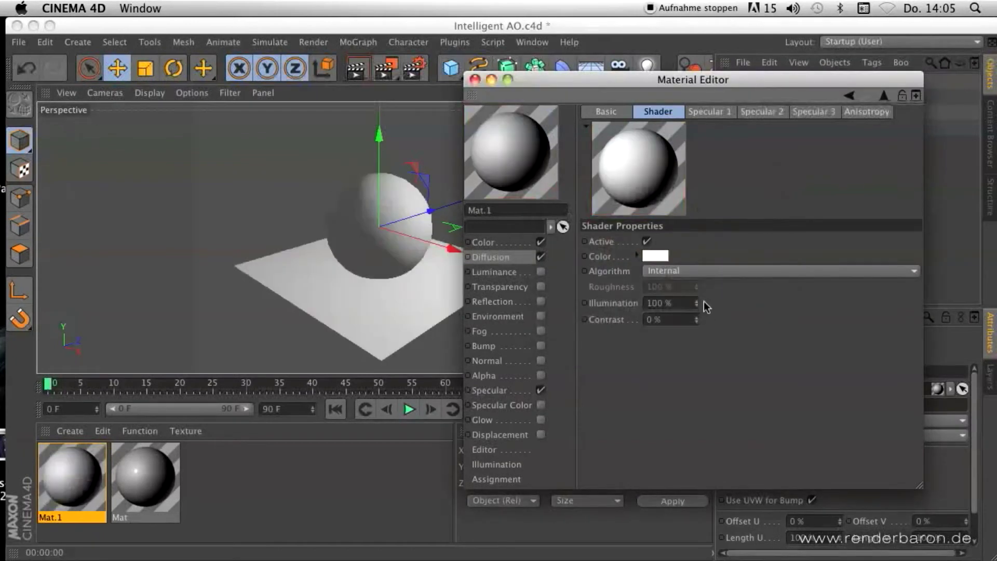
left_click_drag(774, 82, 777, 188)
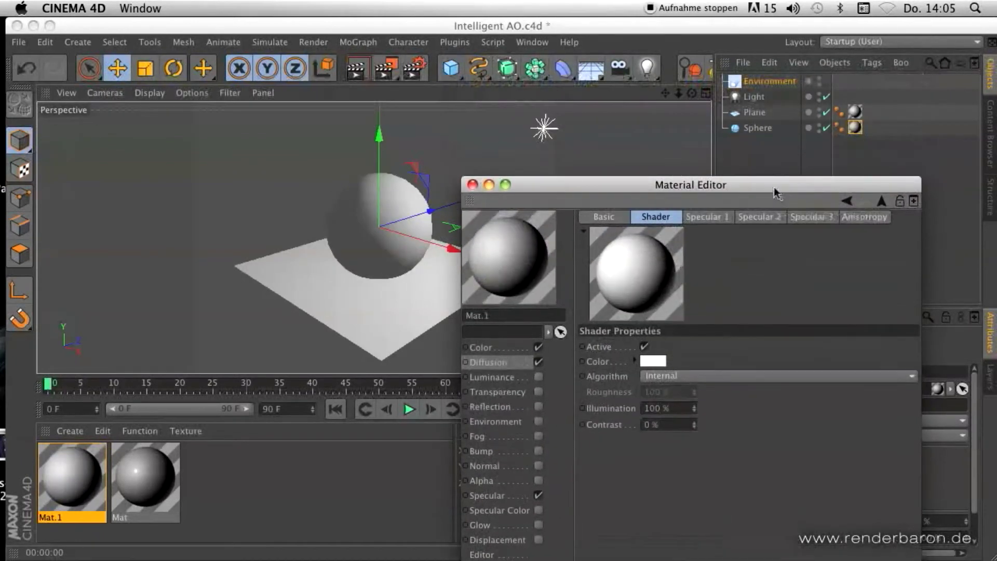
left_click(490, 100)
- Render the viewport, then go back to Mat.1's Diffusion layer list
key("super+r")
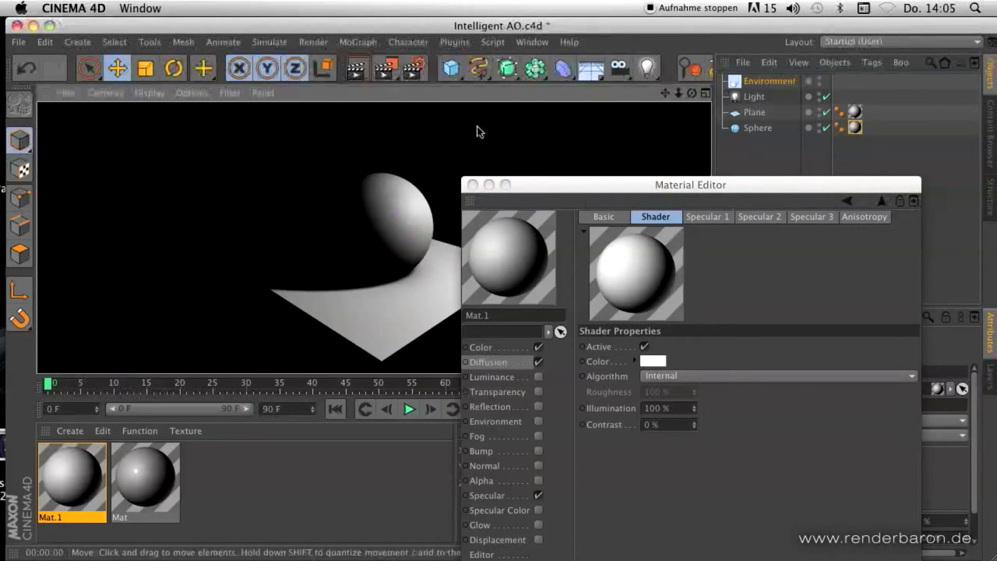
left_click_drag(532, 187, 550, 120)
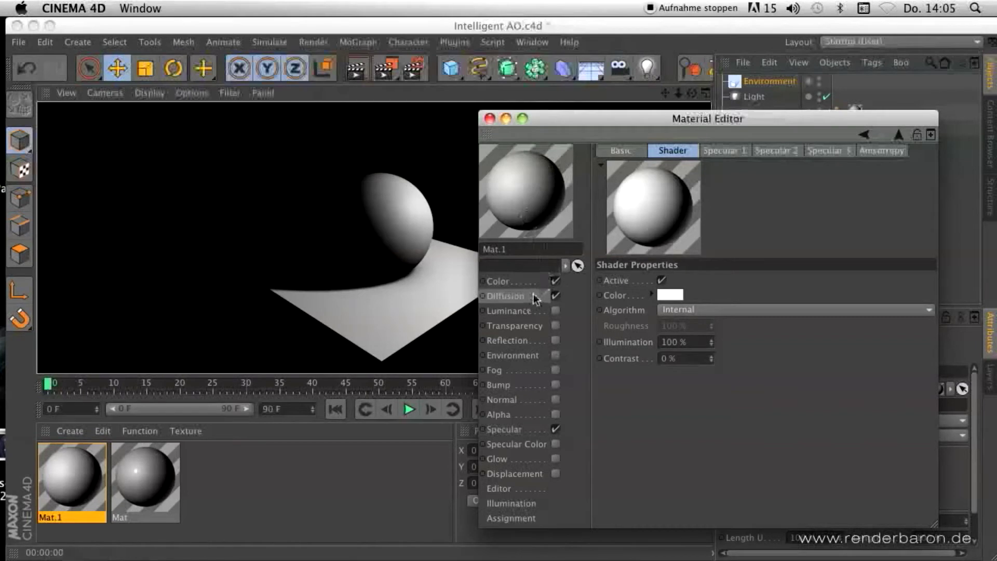
left_click(863, 135)
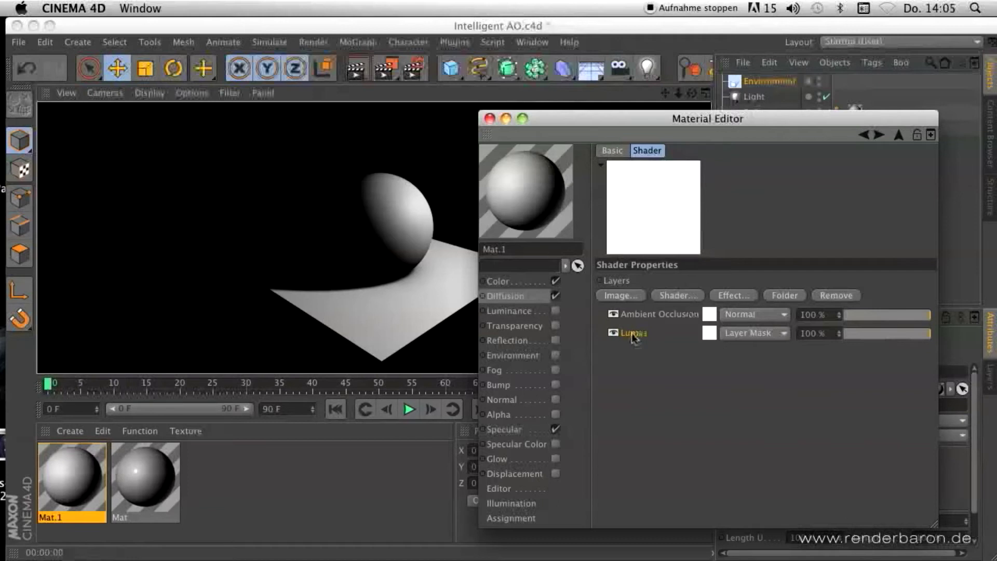
- Wrap the Lumas layer in a Colorizer shader and open the Colorizer's settings
right_click(710, 331)
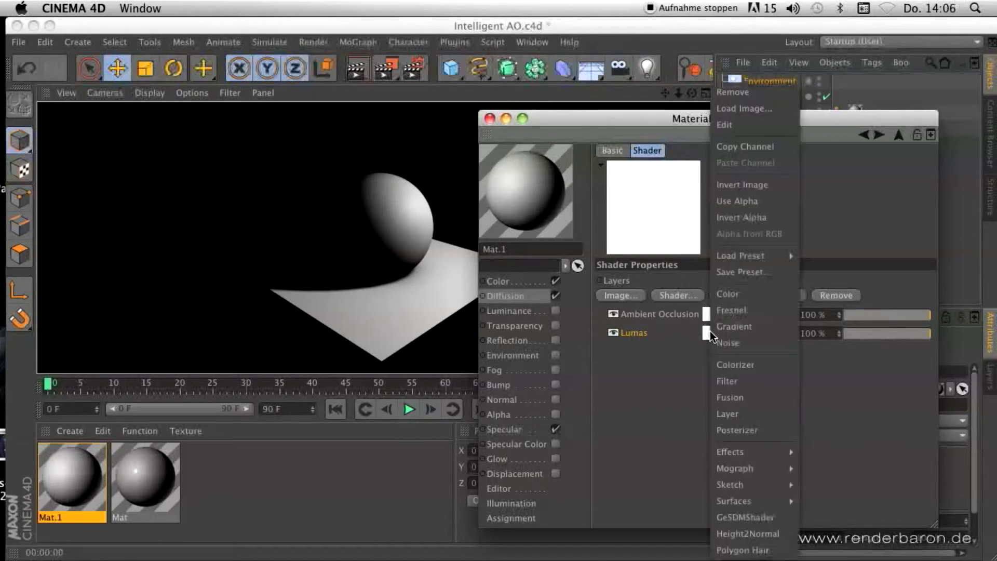
left_click(723, 366)
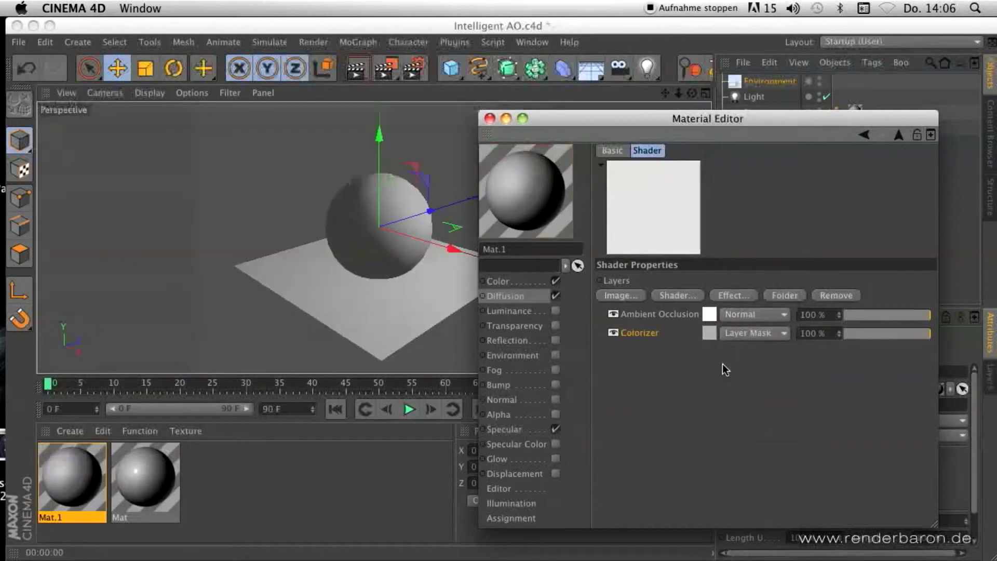
left_click(712, 333)
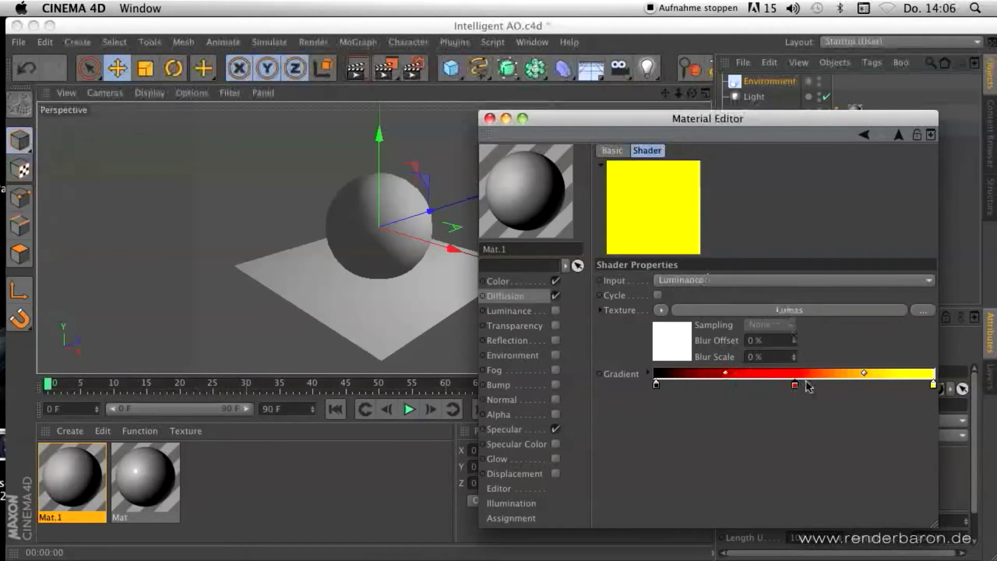
- Remove the red middle knot and set the gradient's right knot to white
left_click_drag(795, 386, 797, 353)
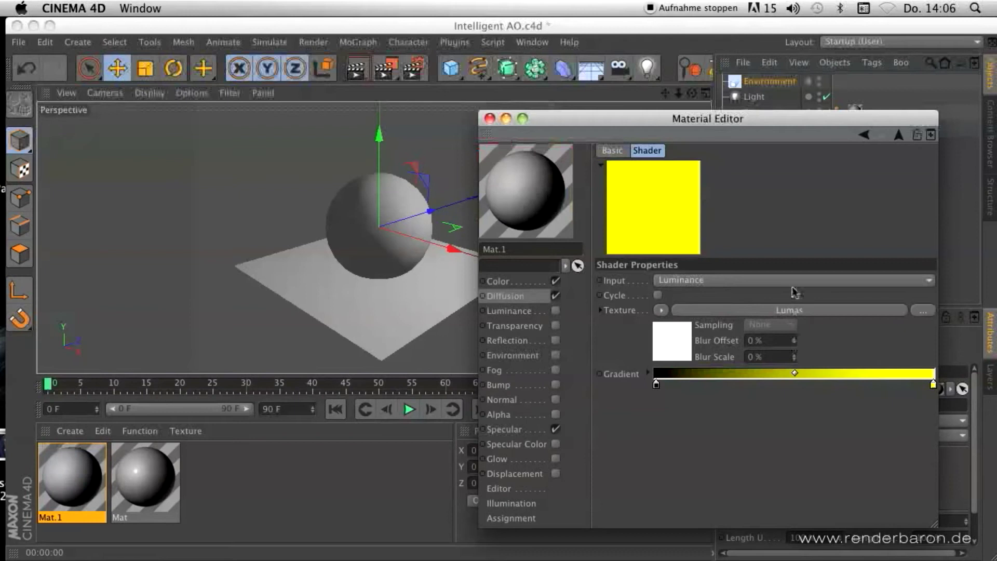
double_click(933, 385)
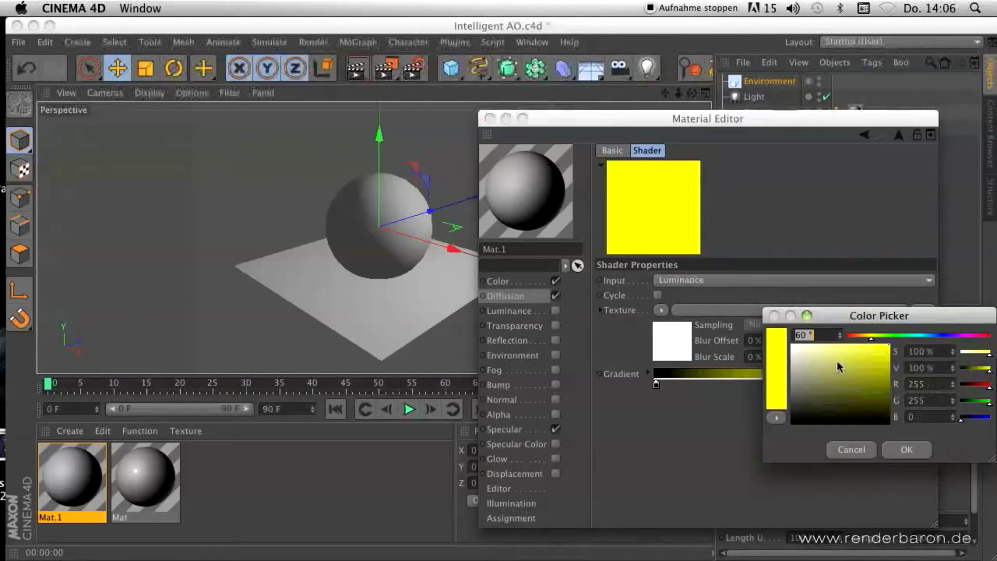
left_click(795, 345)
left_click(908, 450)
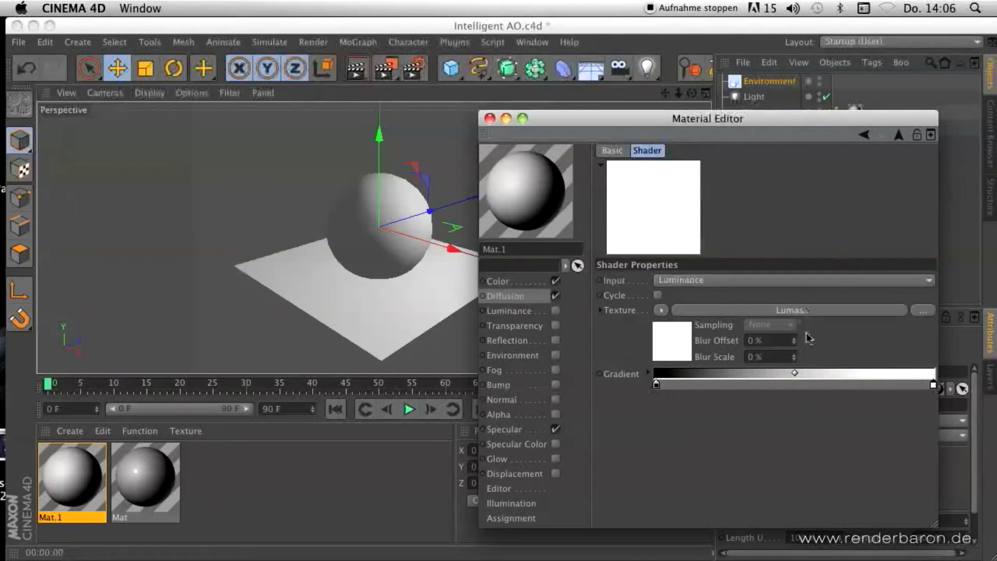
- Invert the Colorizer gradient's knots to white-to-black and render the viewport
right_click(813, 378)
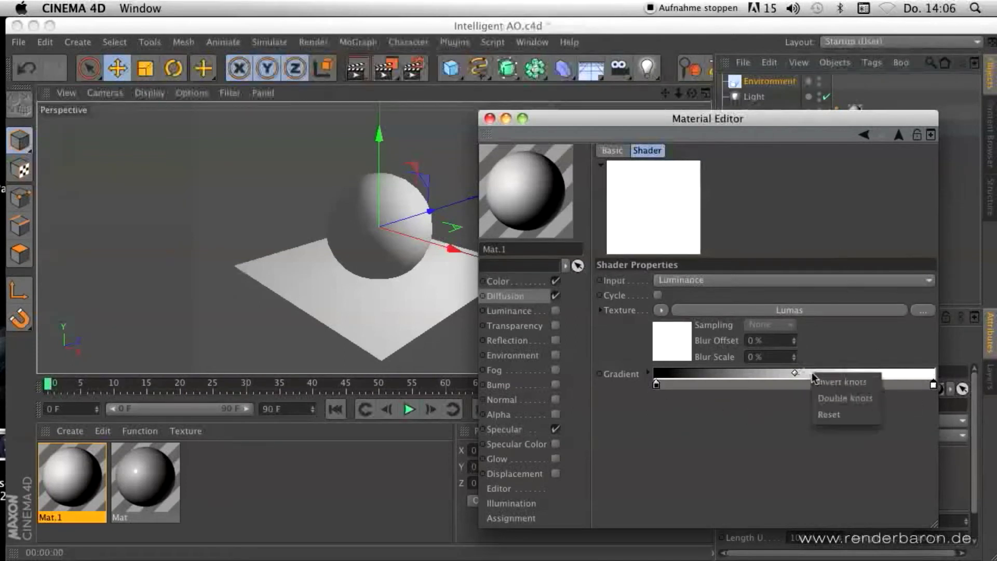
left_click(839, 384)
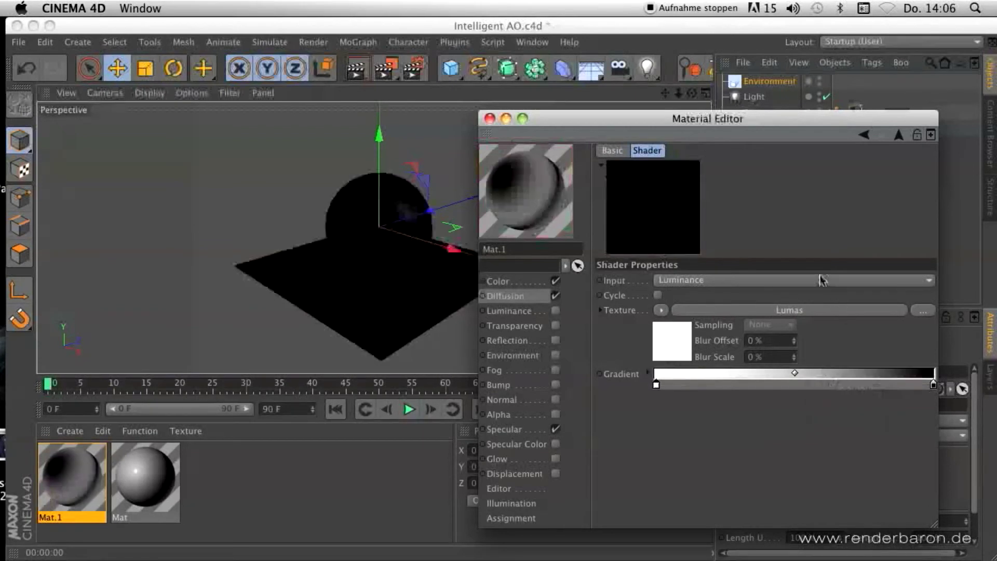
left_click(454, 97)
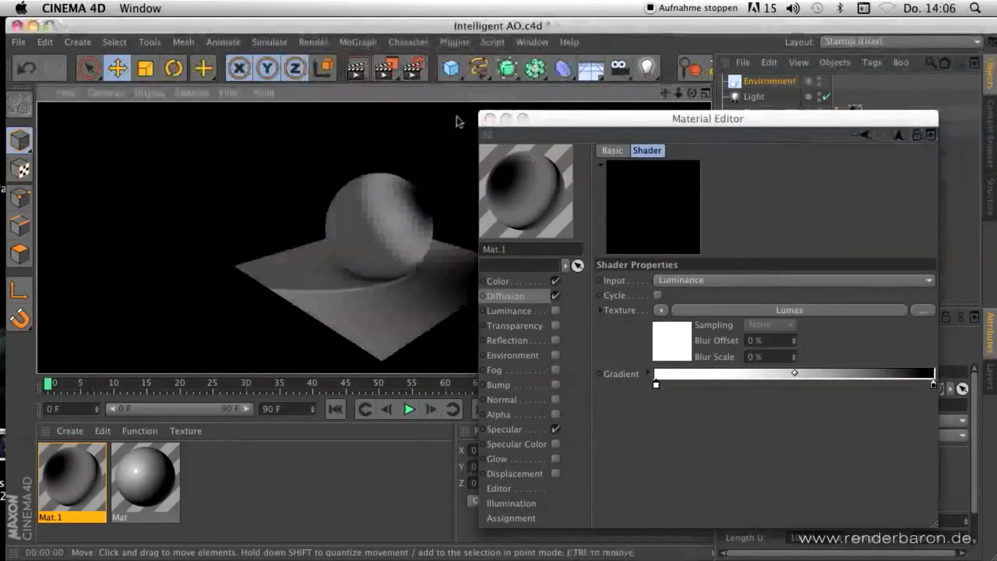
key("super+r")
left_click_drag(554, 123, 612, 123)
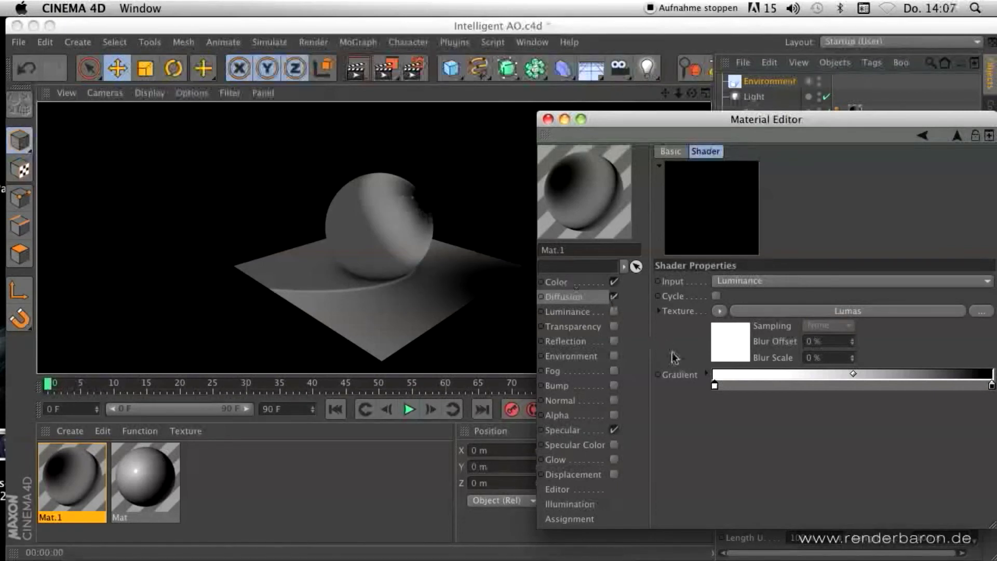
- Add a white Color layer at the bottom of Mat.1's layer stack and render the viewport
left_click_drag(694, 123, 665, 114)
left_click(892, 126)
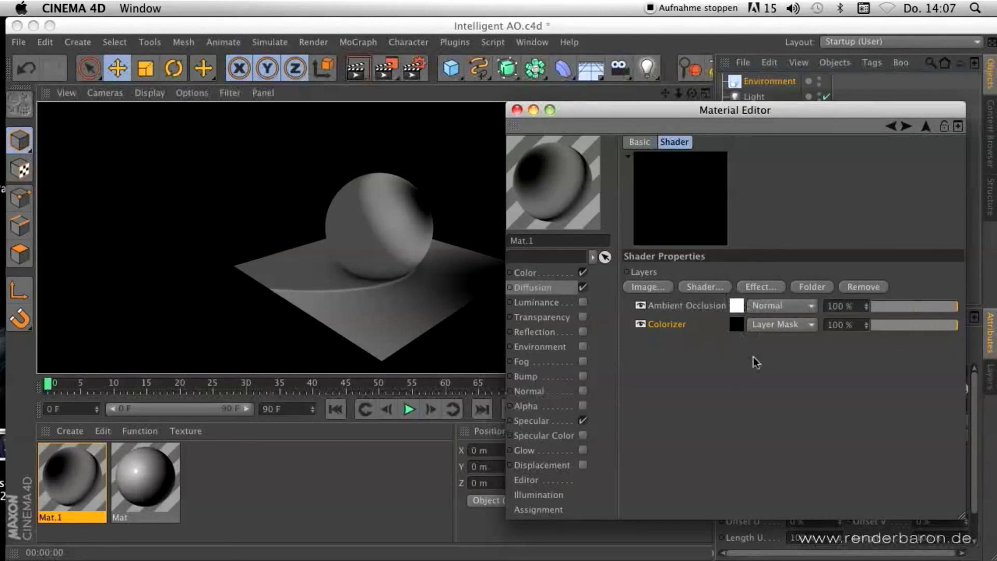
left_click(725, 286)
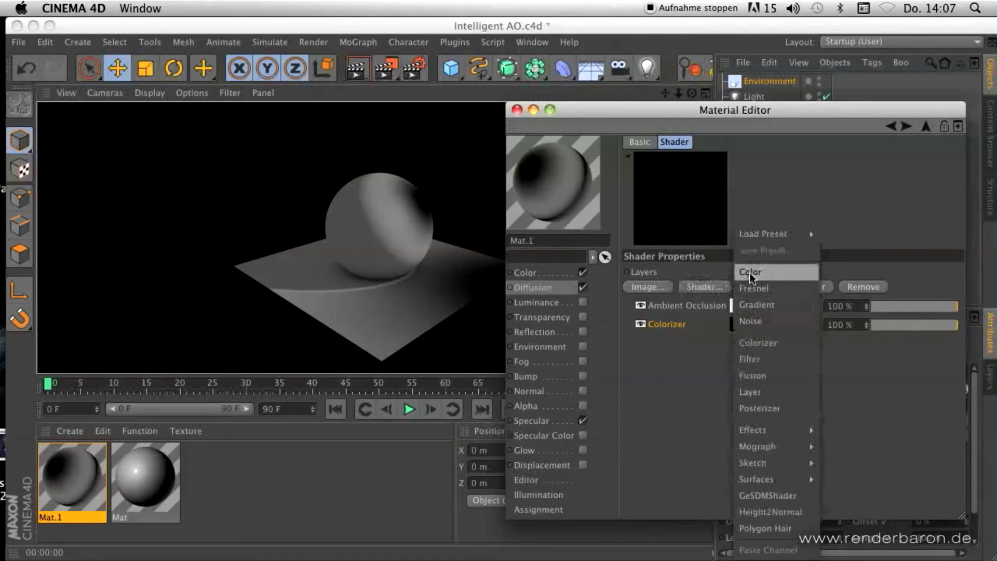
left_click(750, 272)
left_click_drag(670, 307, 688, 348)
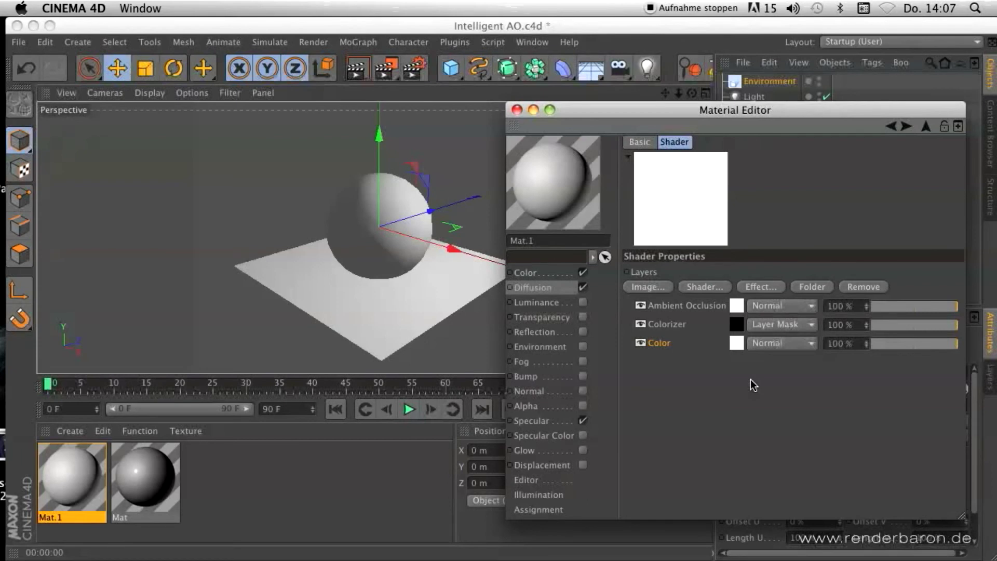
left_click(461, 98)
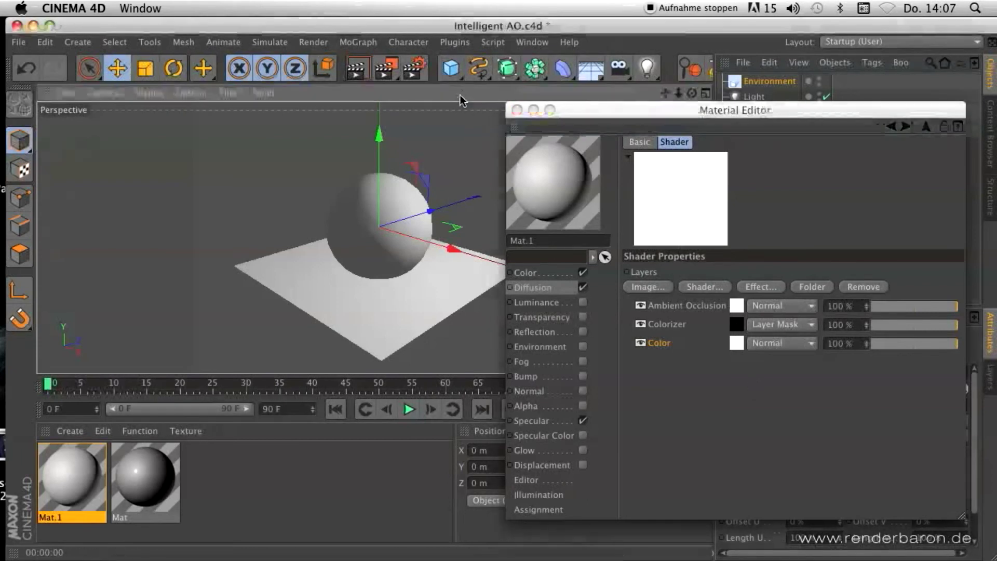
key("ctrl+r")
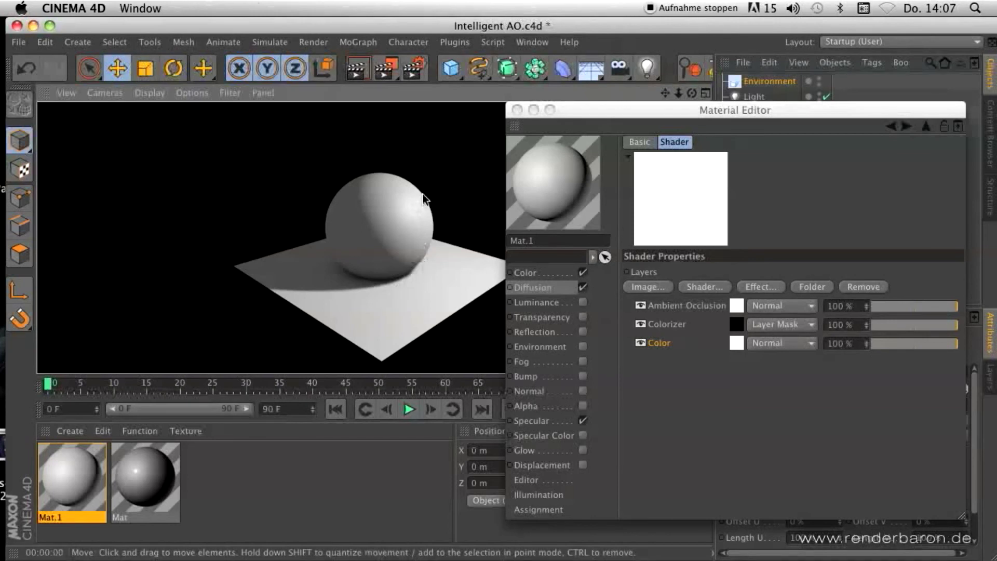
- Change the Ambient Occlusion shader to 3 m Maximum Ray Length and 40 % Contrast, then re-render with Ctrl+R
left_click(737, 305)
left_click(737, 306)
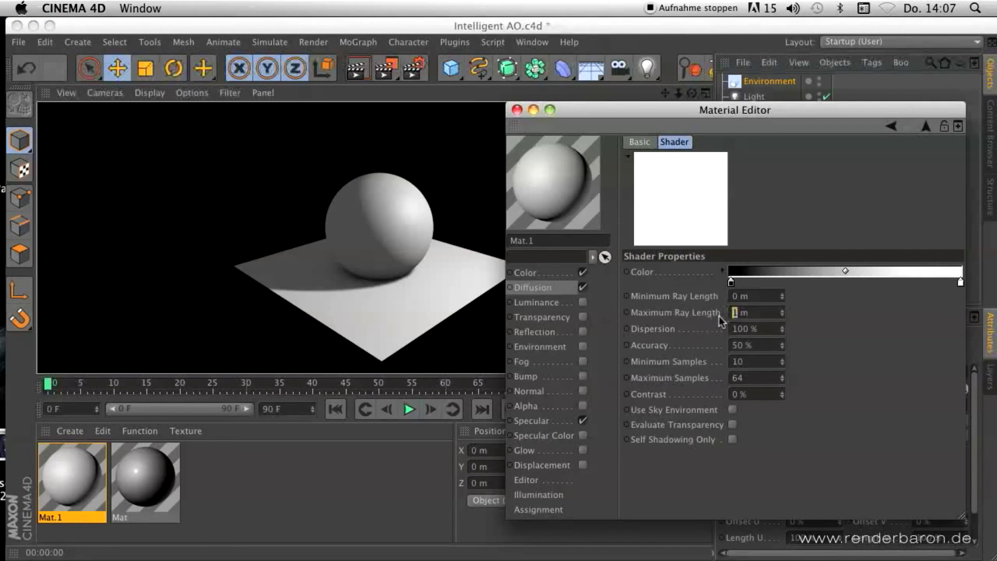
type("3")
key("Return")
double_click(736, 395)
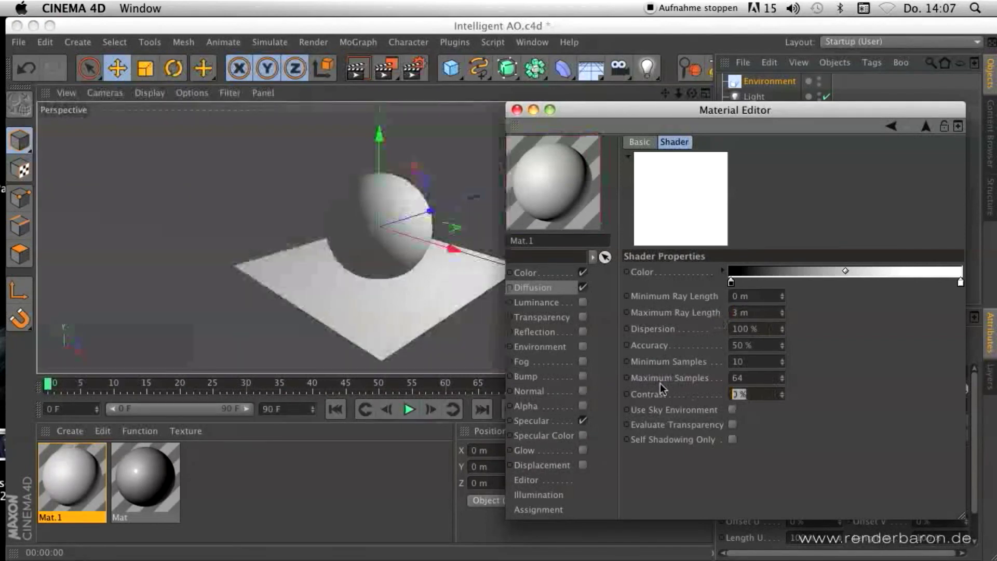
type("40")
key("Return")
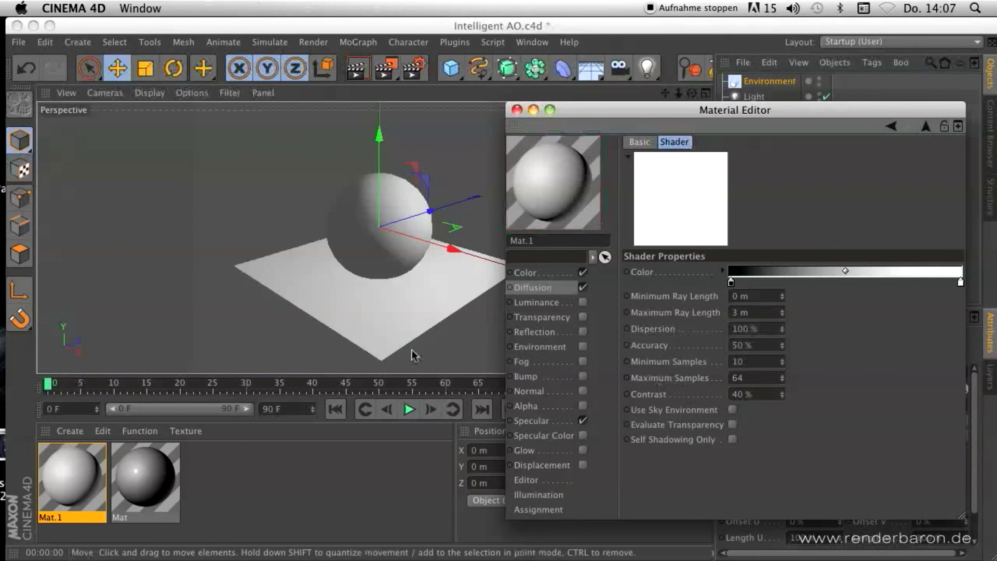
left_click(434, 151)
key("ctrl+r")
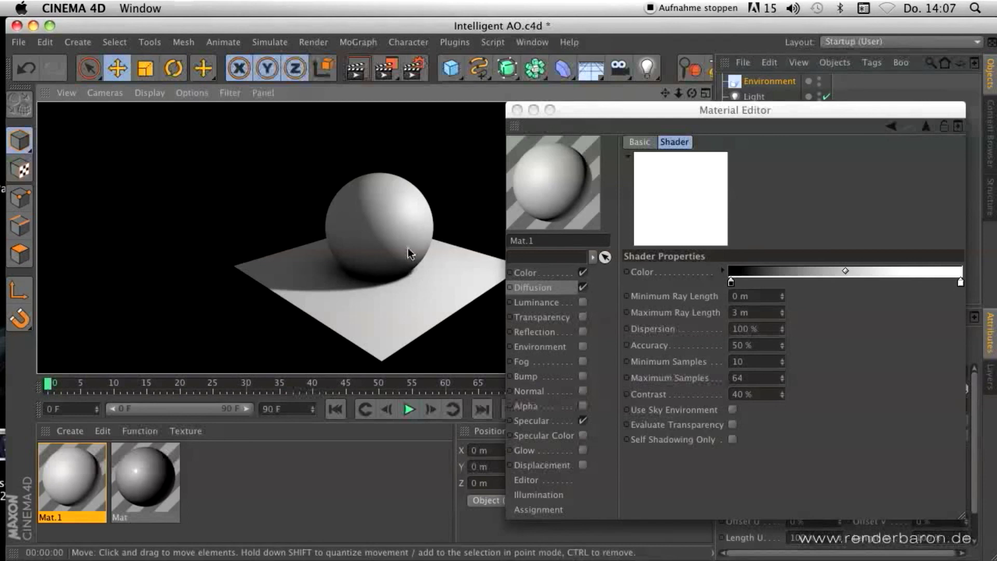
- Return to the IMG_0685.JPG photo in Preview and zoom out to the whole shadowed street
mouse_move(5, 369)
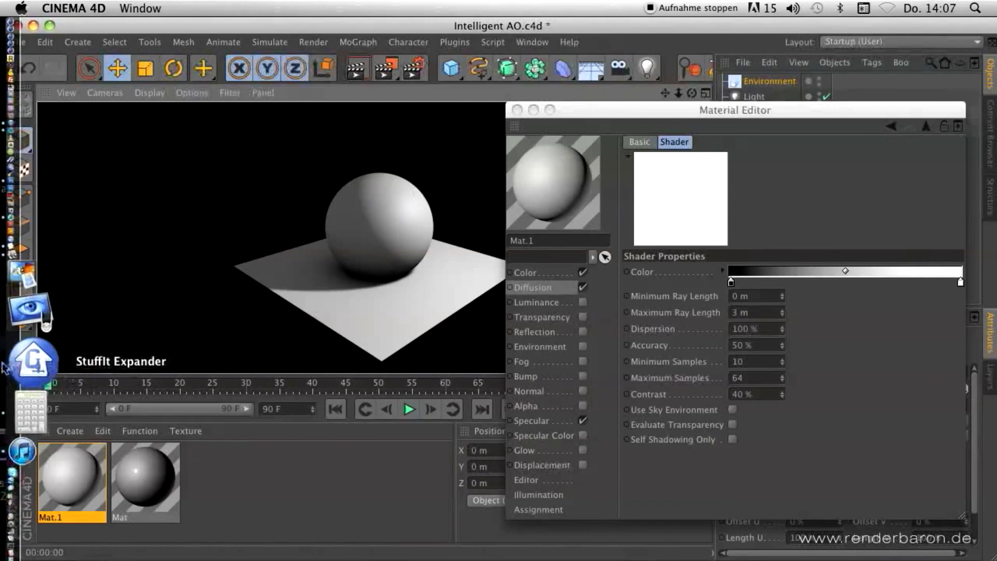
left_click(20, 338)
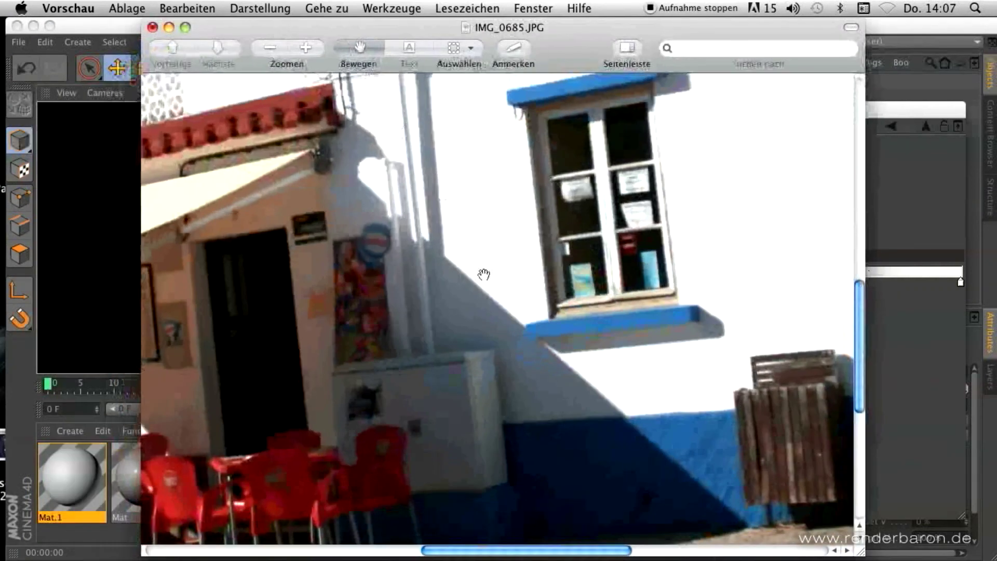
left_click_drag(523, 281, 503, 306)
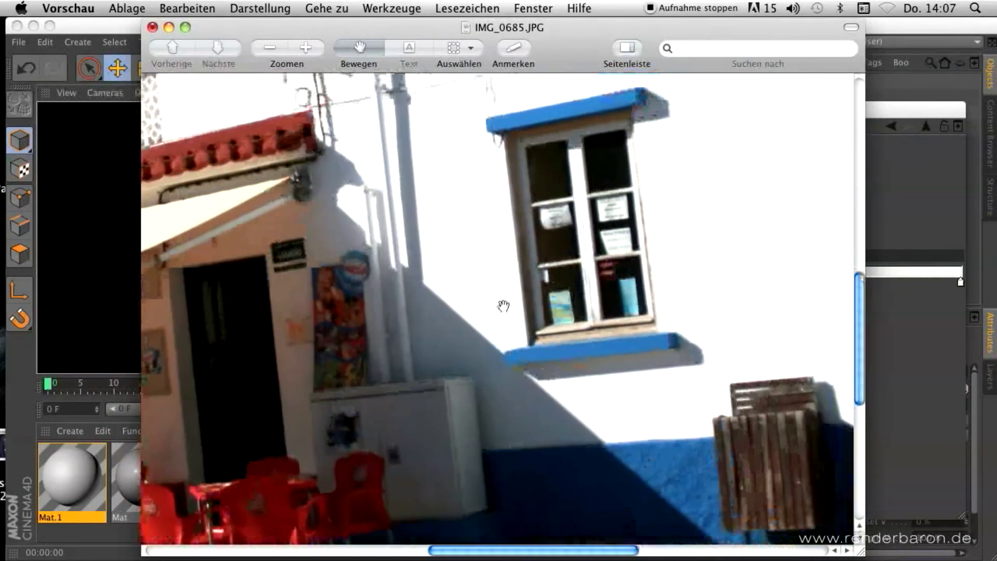
left_click(267, 53)
left_click(268, 53)
left_click(269, 53)
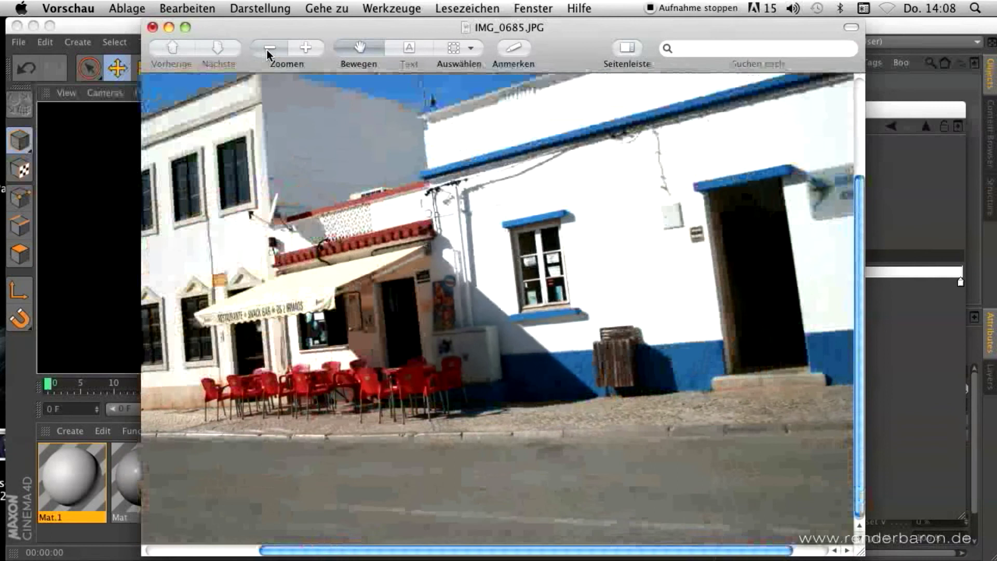